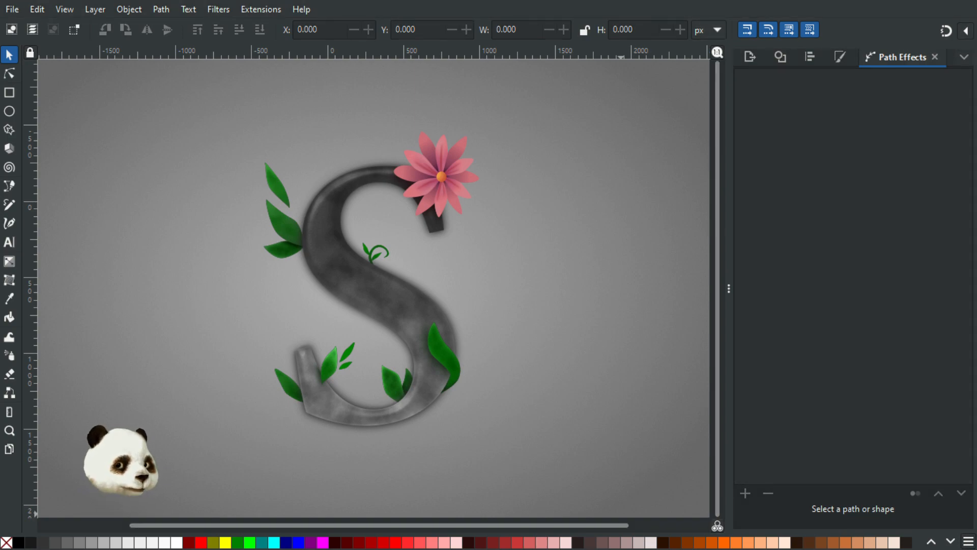
Expand the Core layer in the Layers and Objects list and examine the pink flower up close.
drag(976, 57, 810, 55)
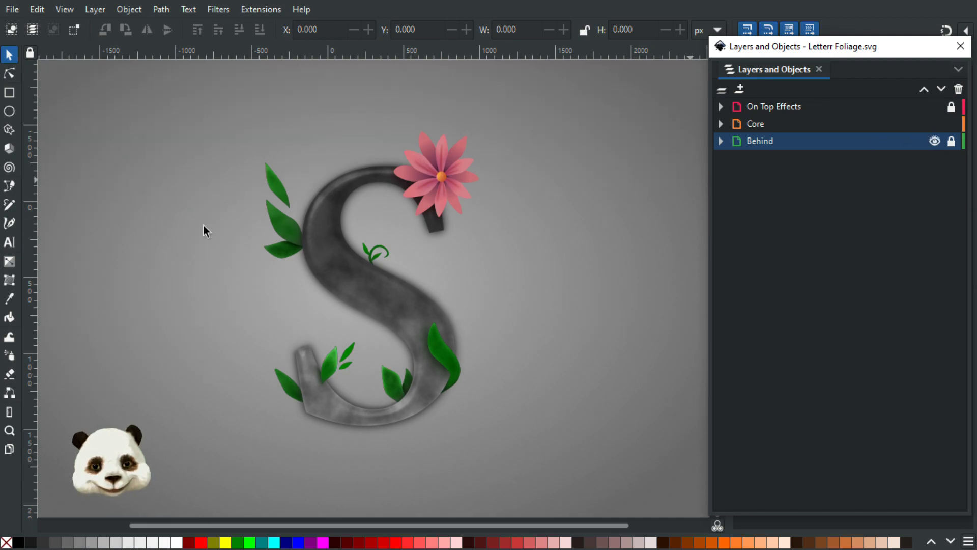
click(721, 123)
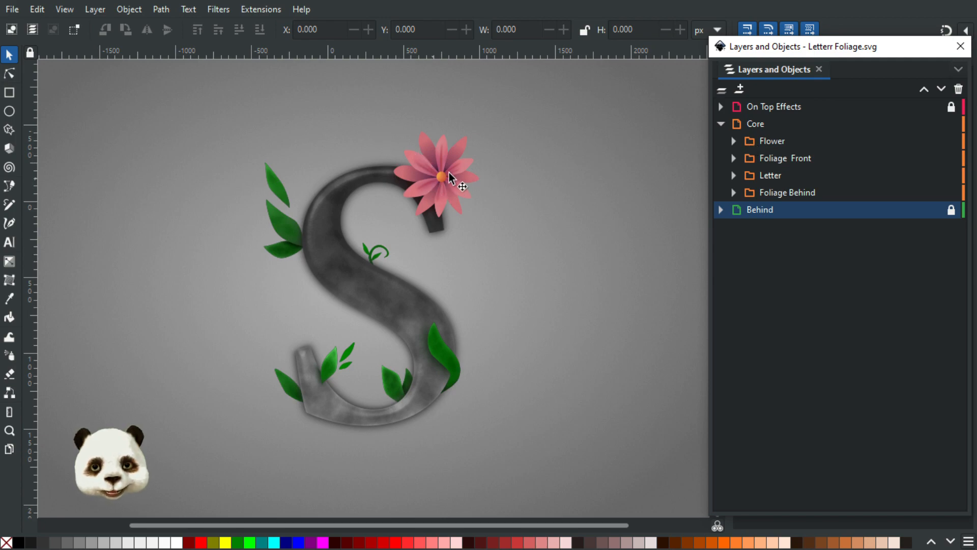
ctrl+scroll(438, 146, up, 4)
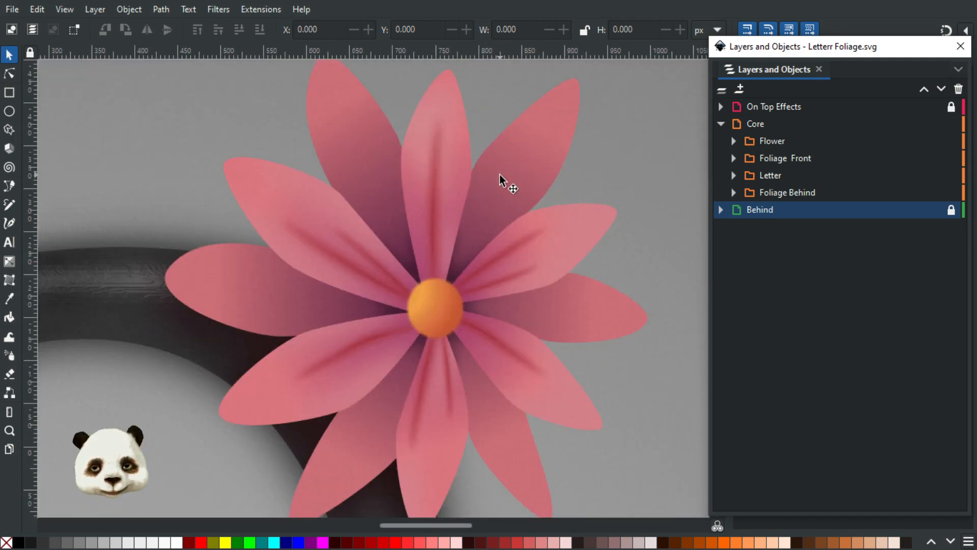
ctrl+scroll(500, 179, down, 2)
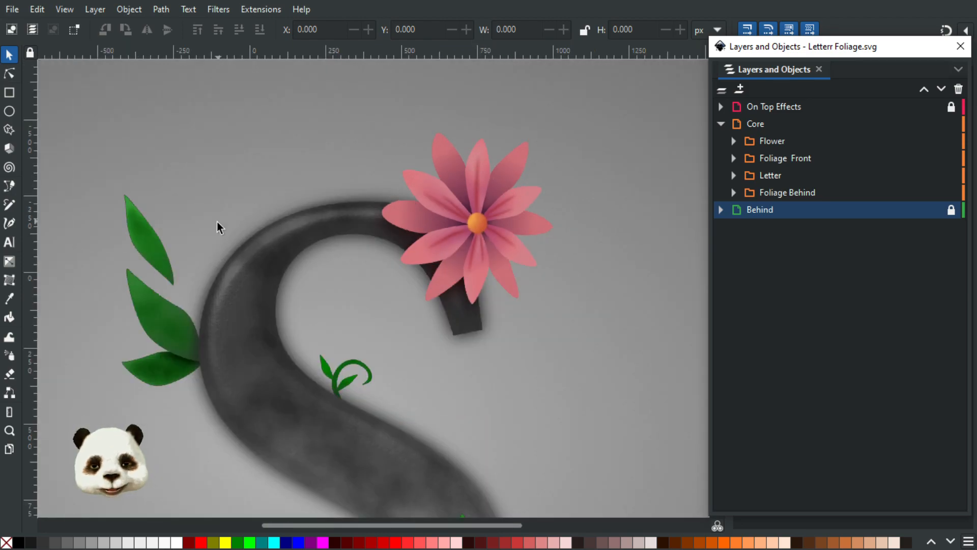
ctrl+scroll(236, 242, down, 3)
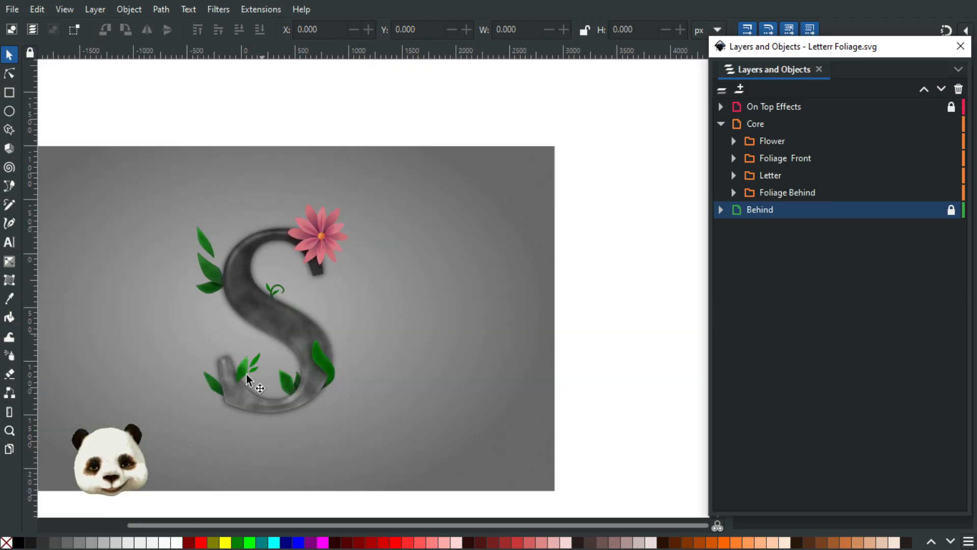
Examine the leaves and the shading and highlight at the lower-left end of the letter S.
ctrl+scroll(206, 363, up, 3)
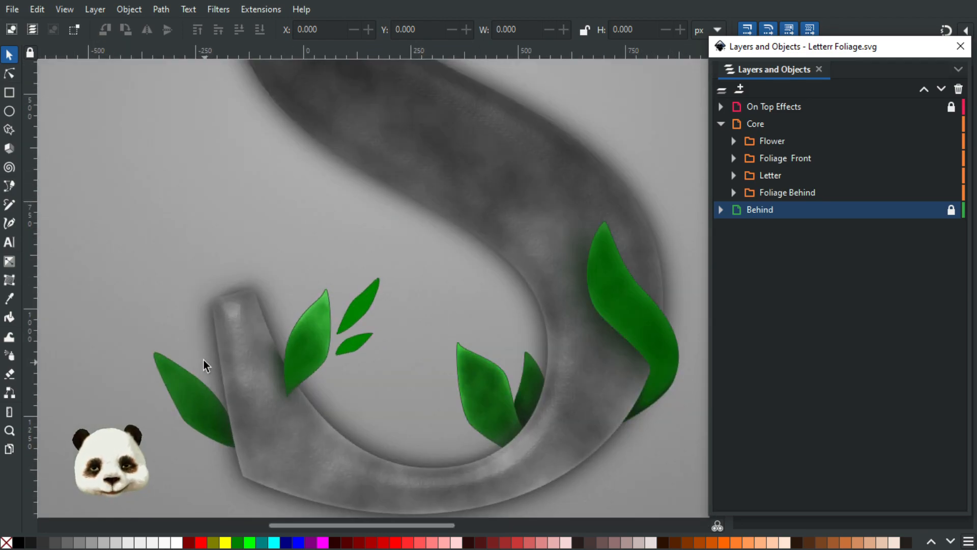
ctrl+scroll(203, 360, up, 2)
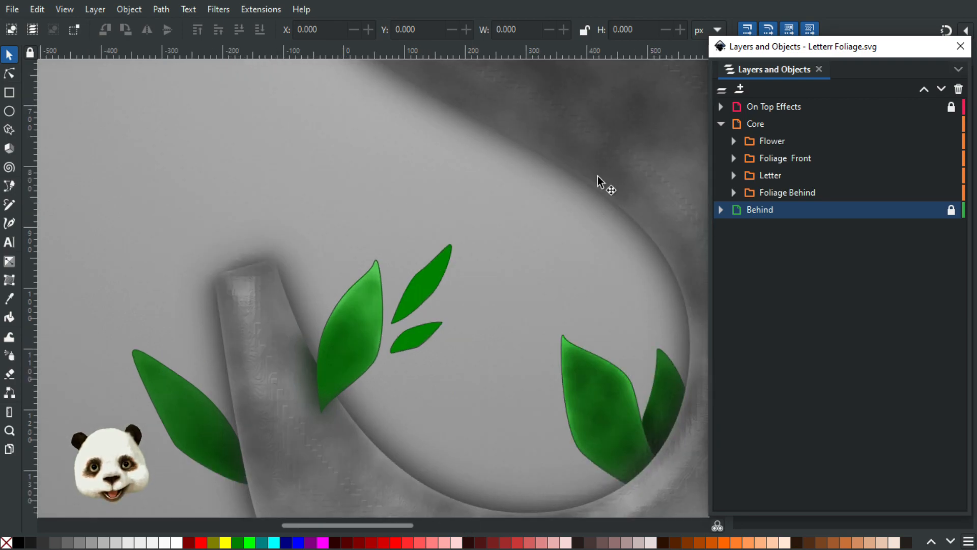
scroll(249, 274, up, 3)
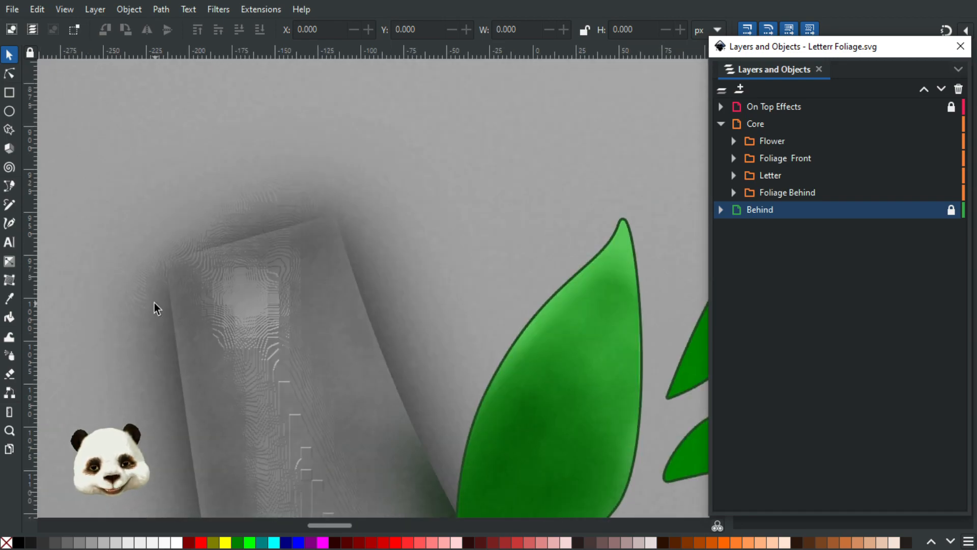
scroll(236, 215, up, 1)
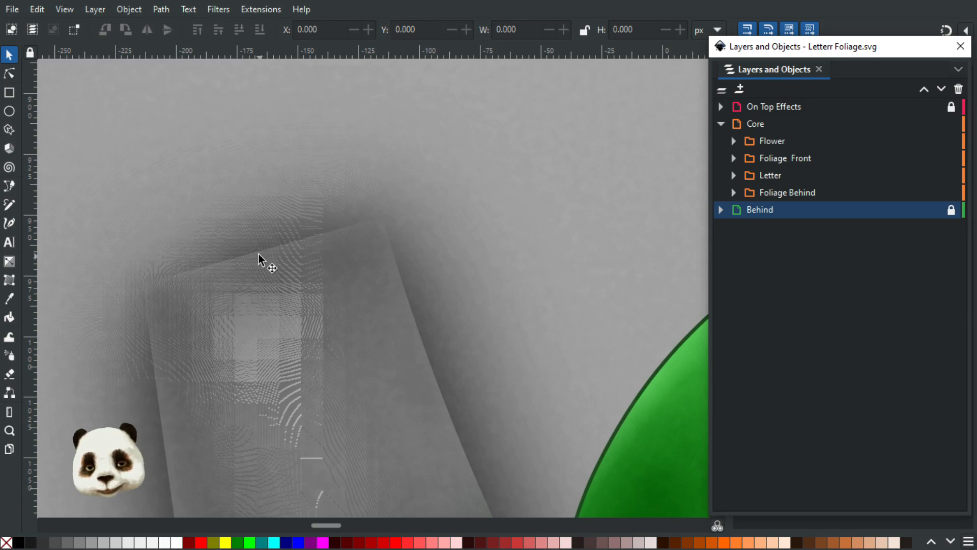
scroll(371, 274, down, 3)
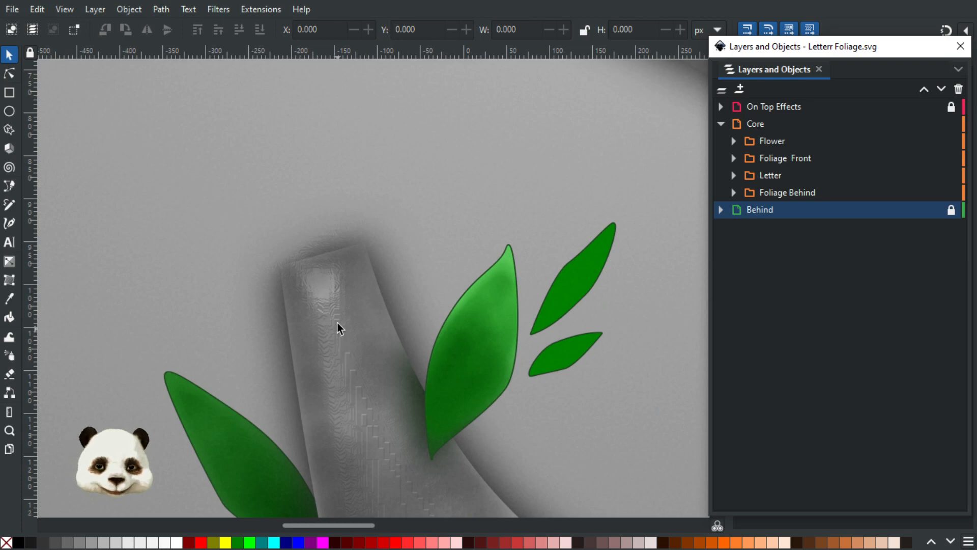
scroll(337, 323, up, 3)
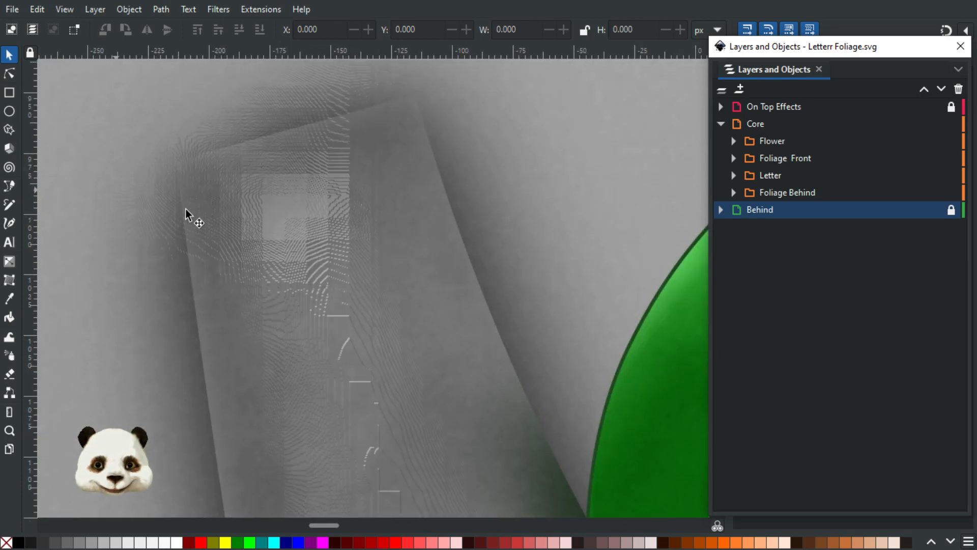
scroll(190, 227, down, 3)
Examine the surface texture, highlights and soft shadow along the bottom curve of the letter S.
drag(482, 355, 332, 139)
scroll(383, 308, up, 2)
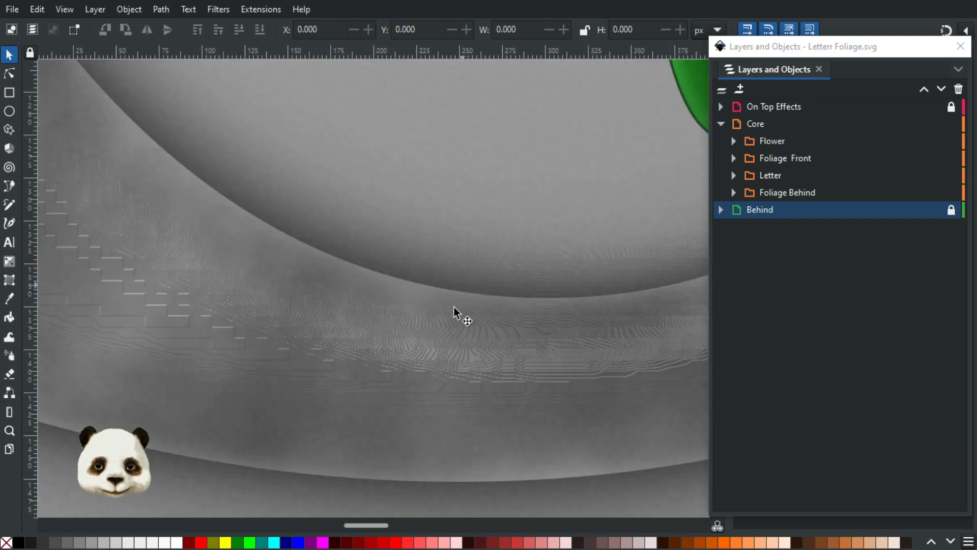
scroll(610, 270, up, 1)
scroll(607, 277, up, 1)
drag(133, 259, 554, 346)
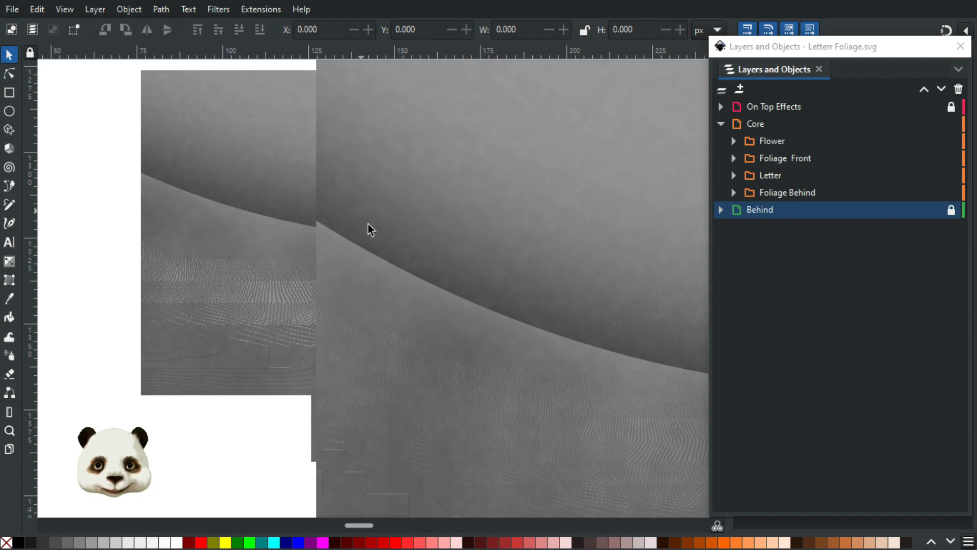
scroll(400, 271, down, 2)
drag(371, 365, 270, 135)
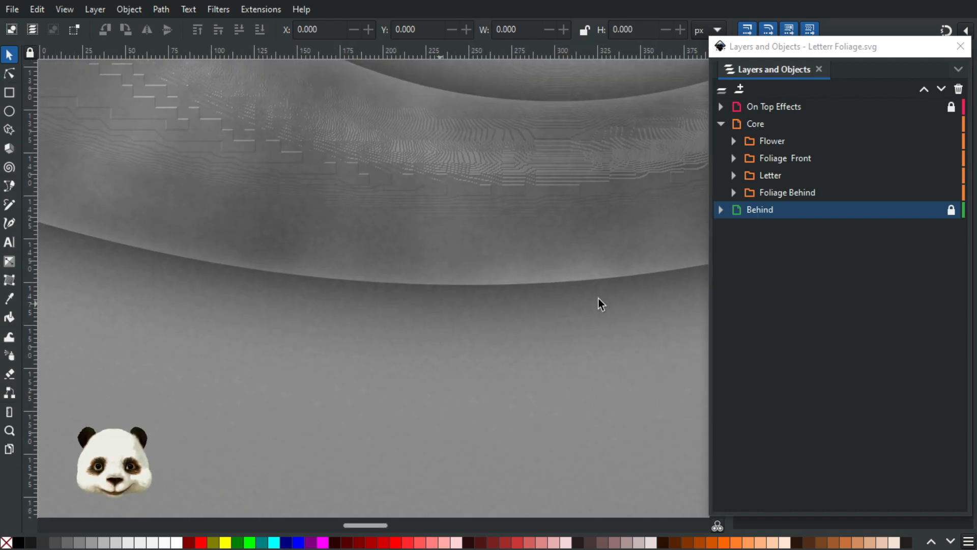
scroll(552, 331, down, 3)
drag(529, 206, 414, 470)
scroll(374, 397, down, 2)
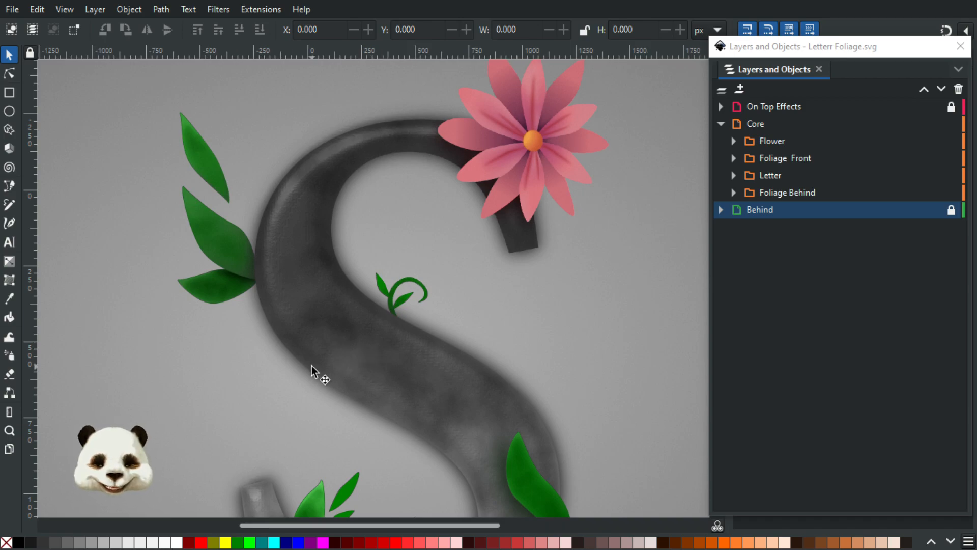
Examine the upper part of the letter S, including the flower, its shadow and the curled green tendril.
scroll(312, 366, down, 1)
drag(412, 299, 454, 267)
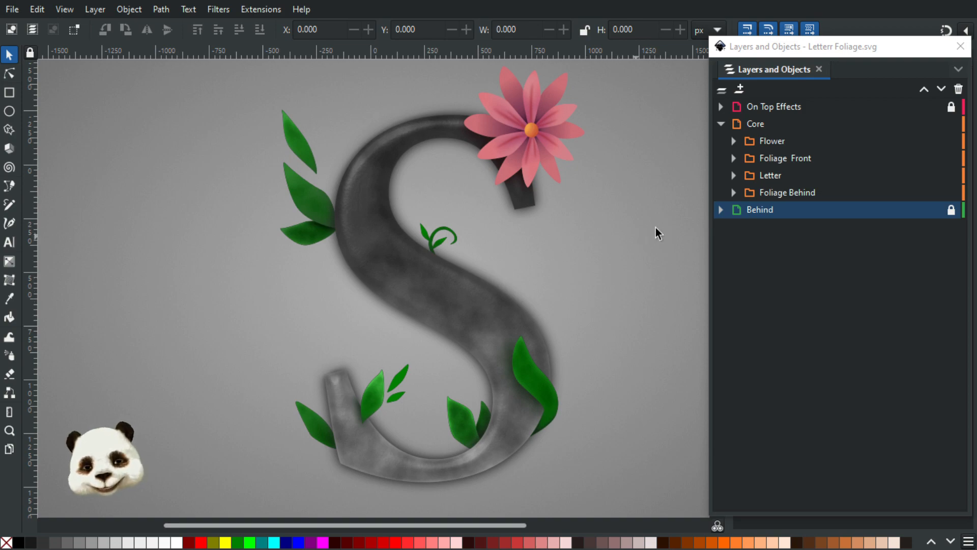
scroll(548, 93, up, 1)
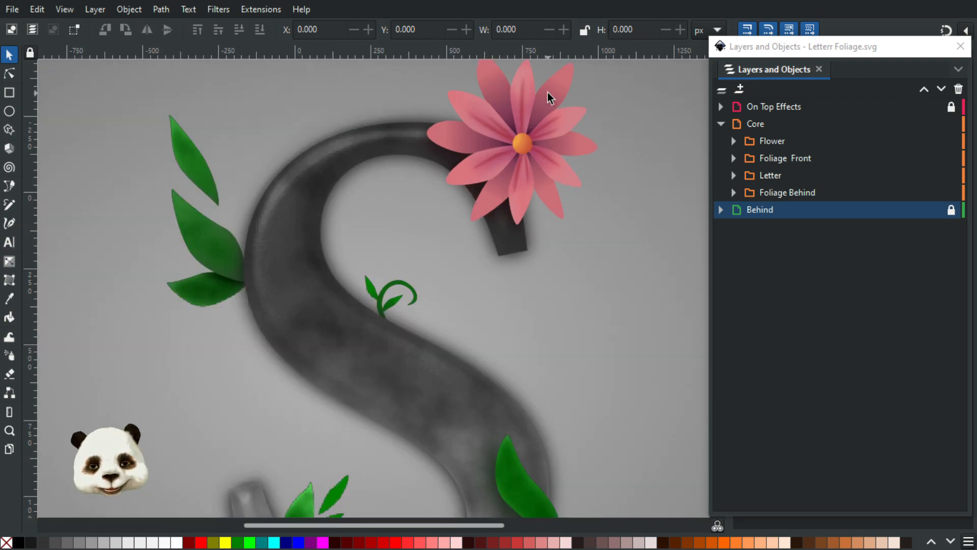
scroll(547, 92, up, 2)
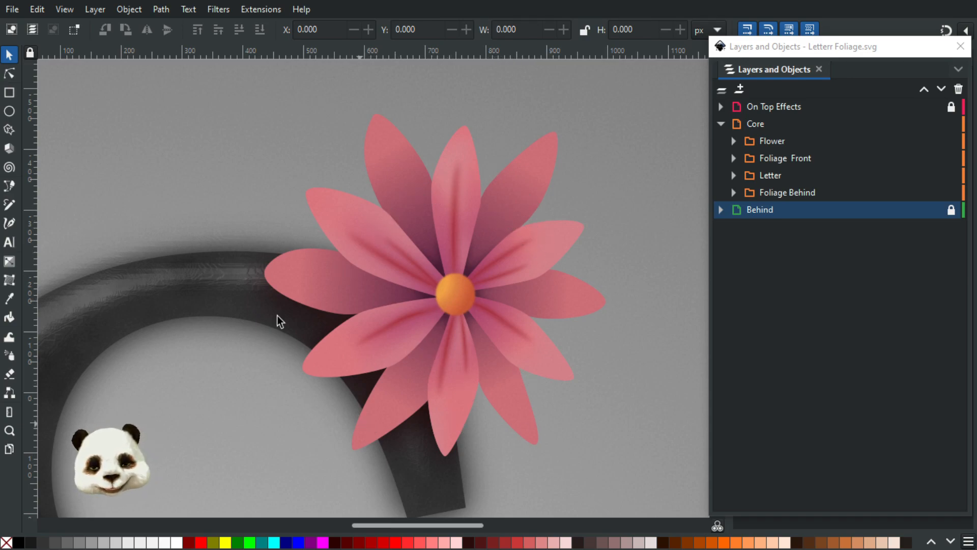
scroll(497, 389, down, 1)
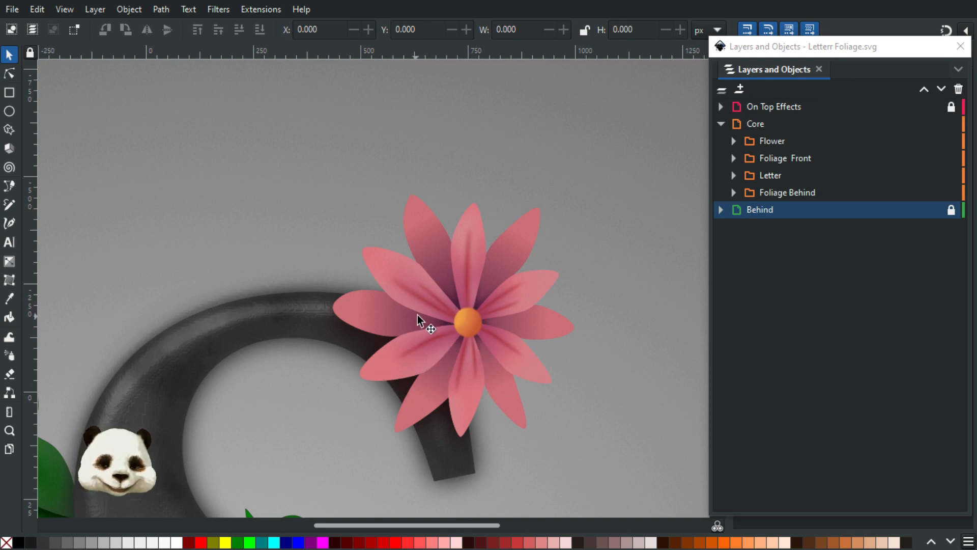
scroll(375, 283, down, 5)
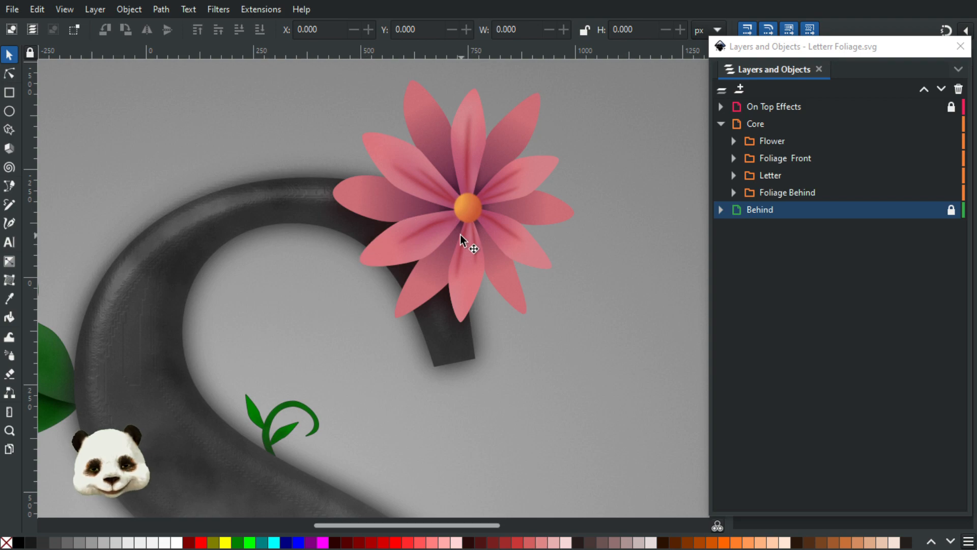
scroll(273, 456, up, 2)
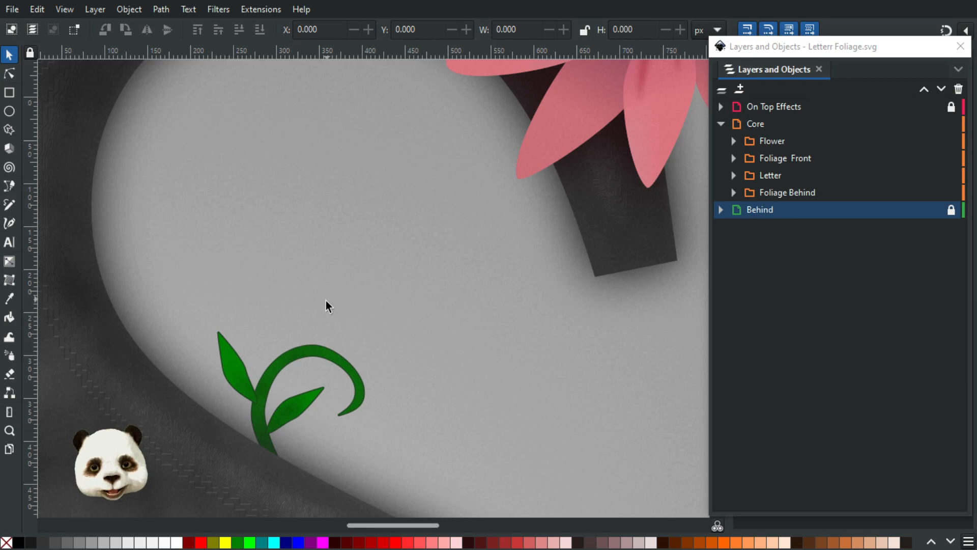
scroll(312, 320, down, 5)
drag(405, 319, 372, 401)
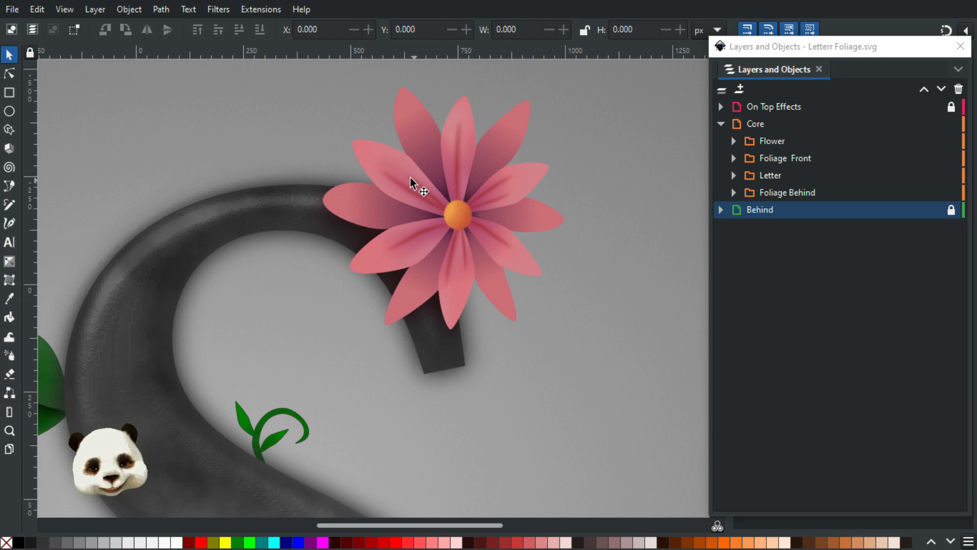
Examine the front and back petals, their shading and the orange center of the flower.
scroll(394, 168, up, 3)
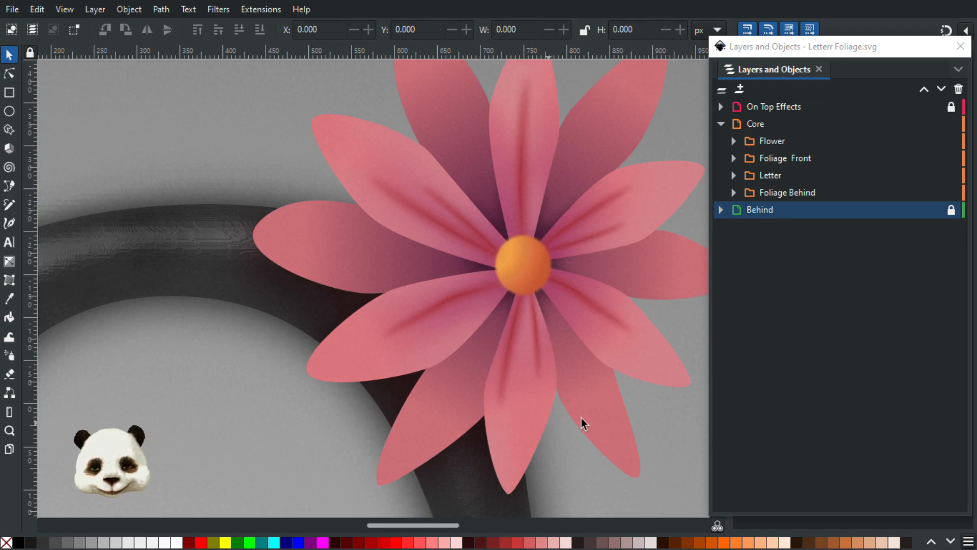
scroll(600, 402, down, 3)
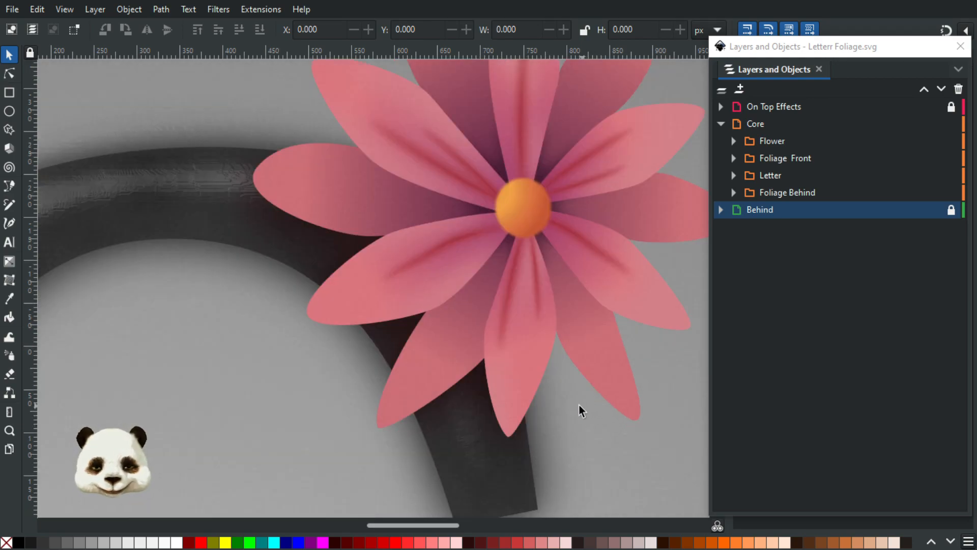
drag(650, 349, 557, 404)
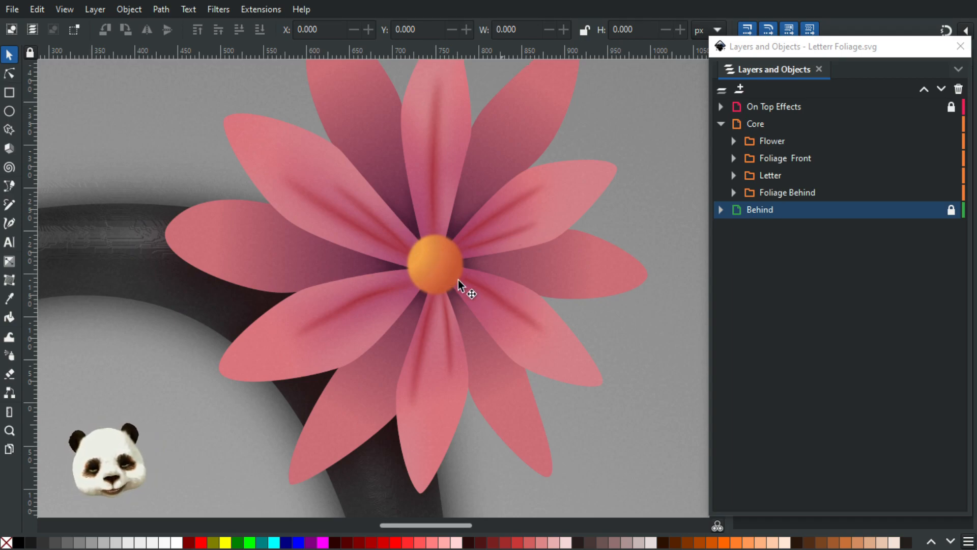
scroll(460, 277, down, 2)
scroll(619, 270, down, 2)
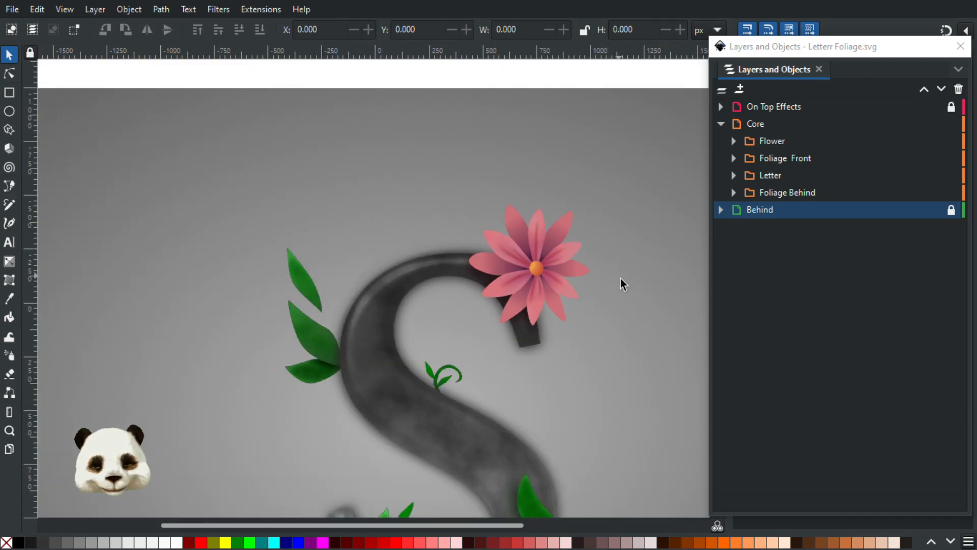
scroll(627, 290, down, 1)
drag(620, 300, 561, 263)
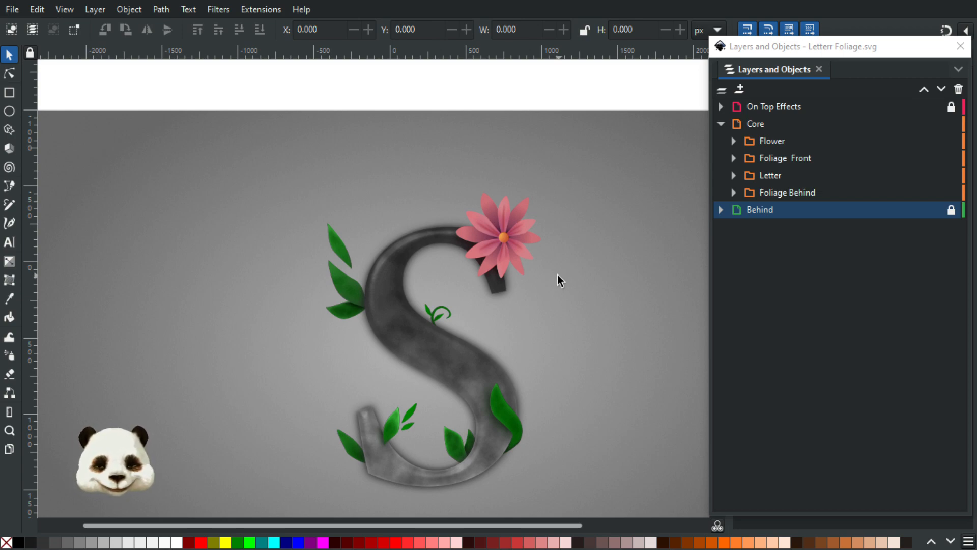
Review the whole letter S artwork from the flower down to the lower leaves and the background.
ctrl+scroll(490, 259, up, 3)
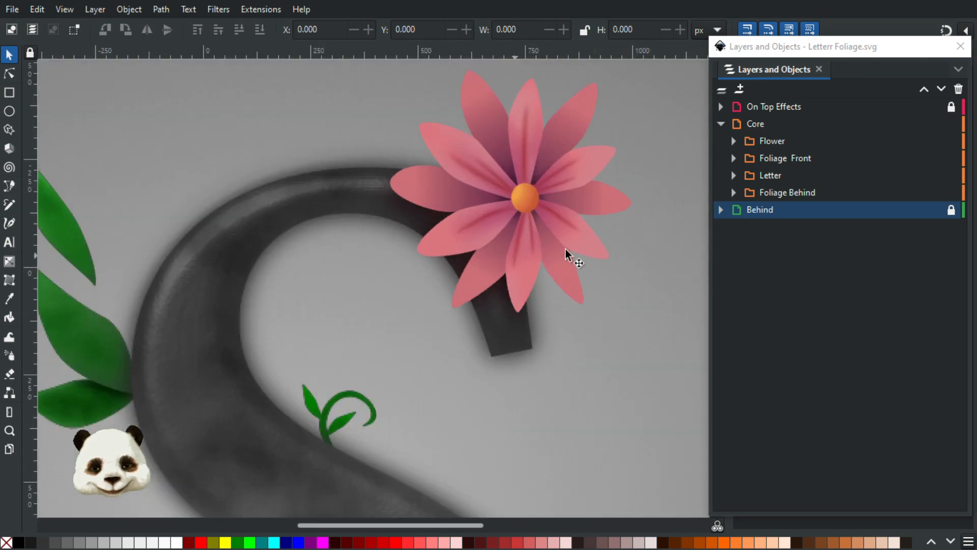
scroll(565, 270, down, 5)
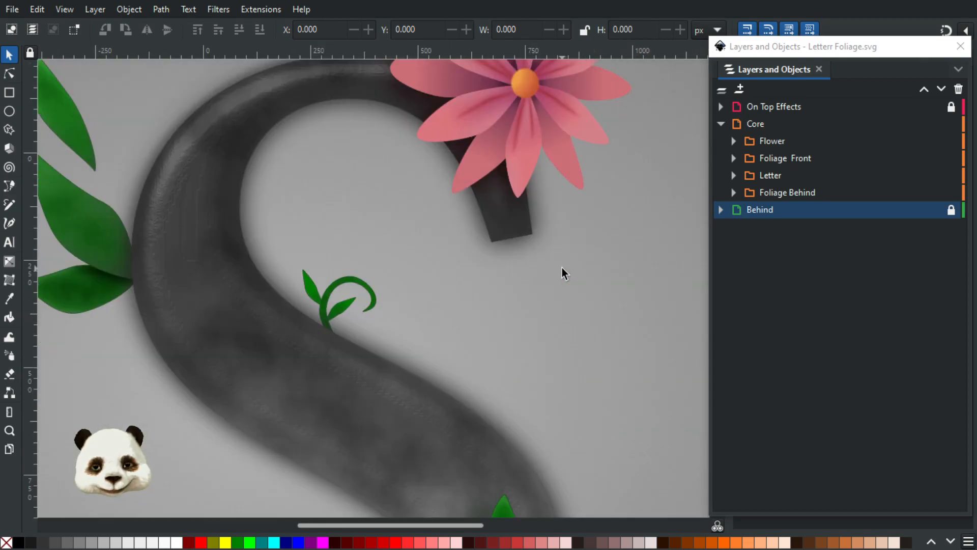
scroll(562, 268, up, 3)
scroll(557, 268, up, 3)
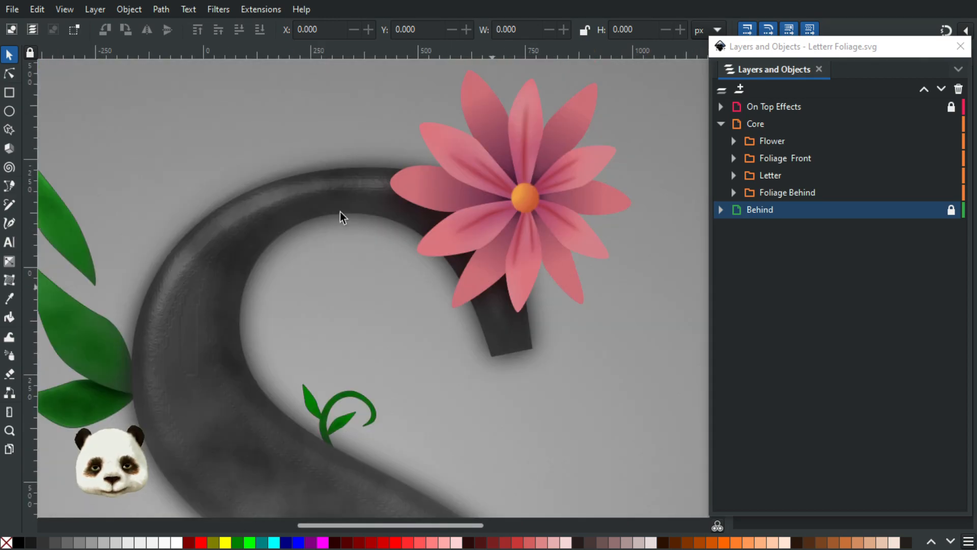
scroll(493, 328, down, 15)
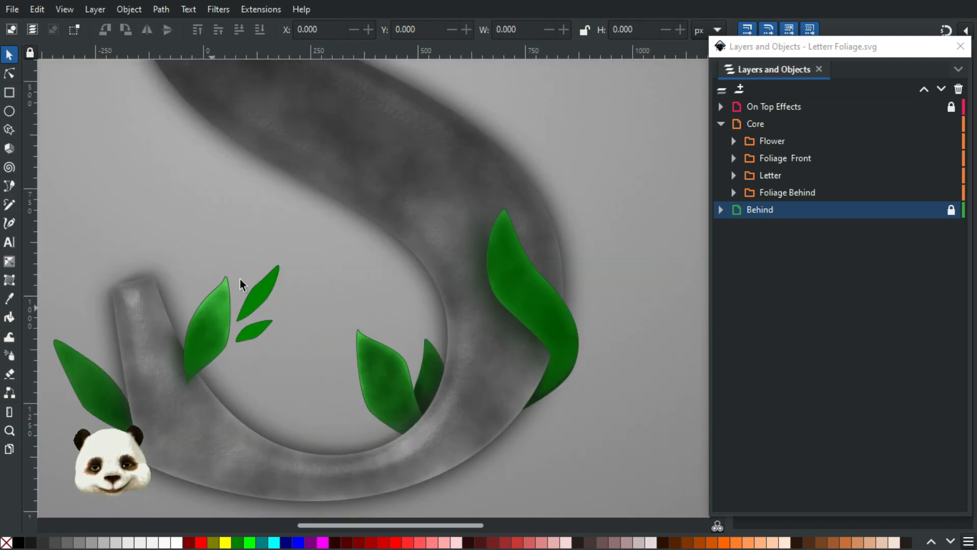
scroll(251, 317, down, 3)
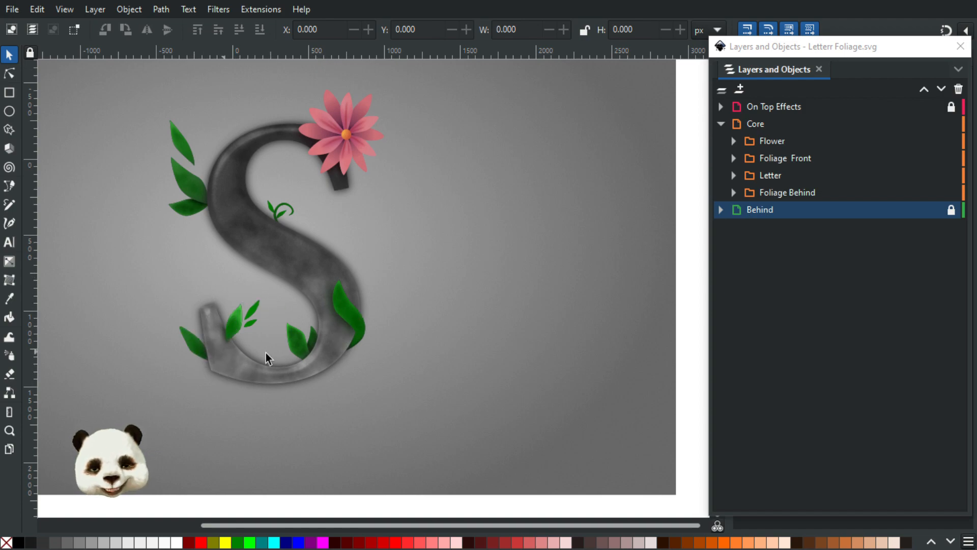
drag(315, 275, 398, 299)
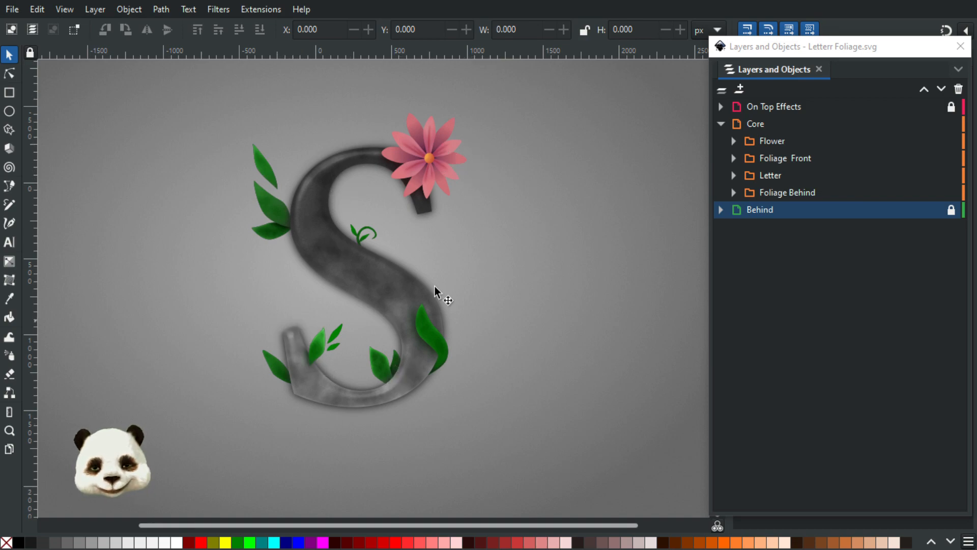
drag(498, 267, 551, 287)
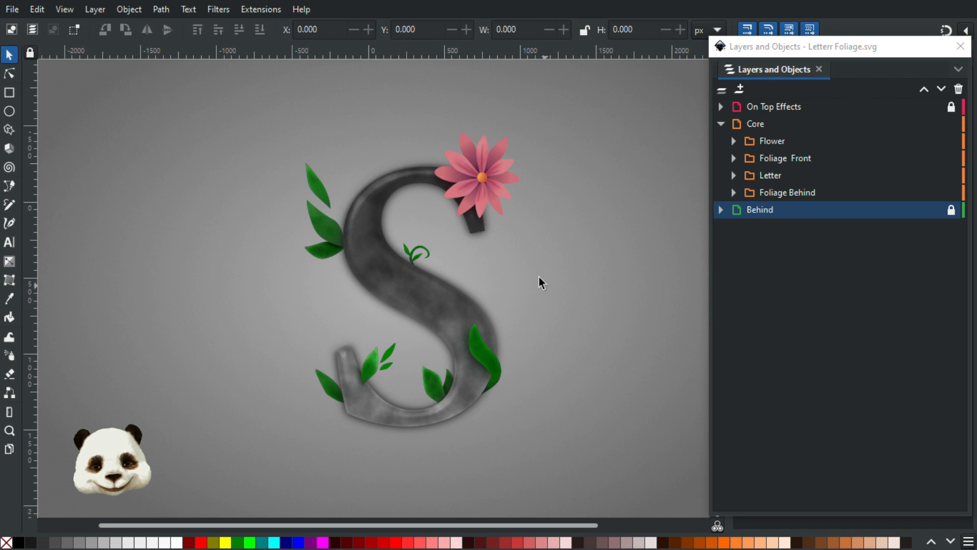
Expand the Flower group and its Effects, and toggle Overlay Brightness off and on to compare the flower's look.
click(733, 141)
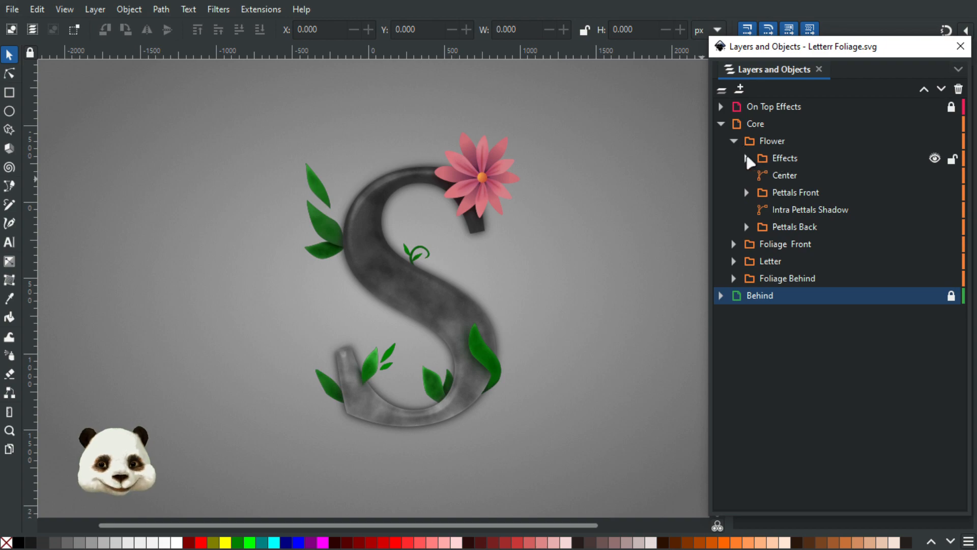
click(747, 158)
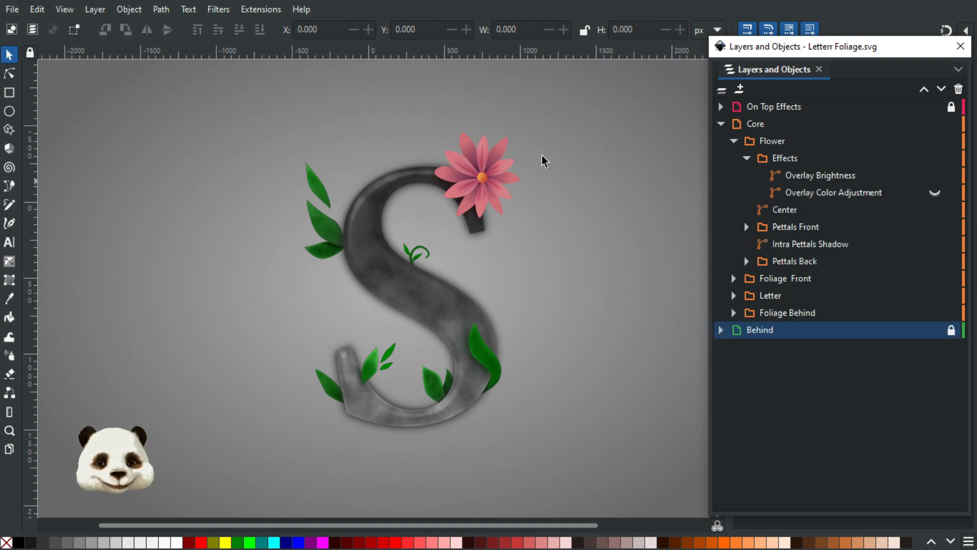
click(934, 193)
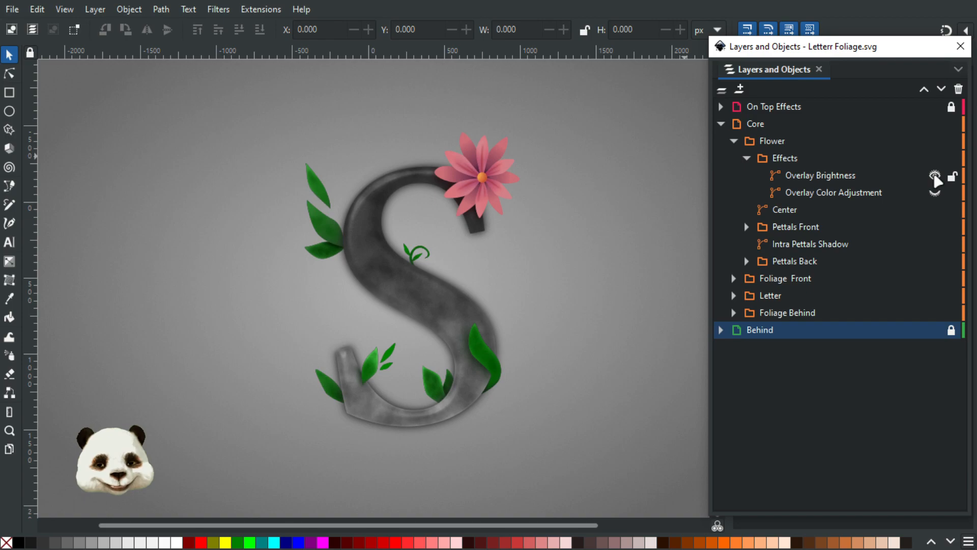
click(935, 176)
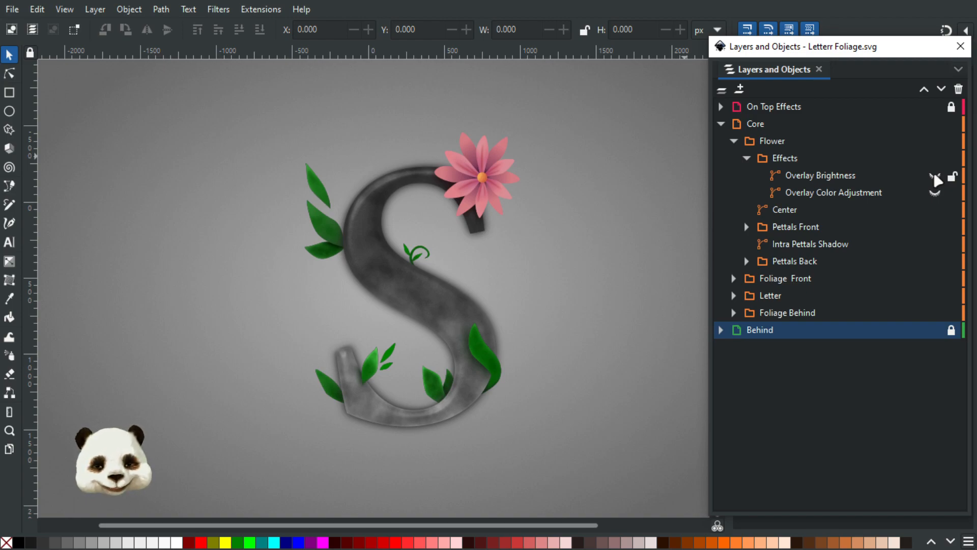
click(935, 177)
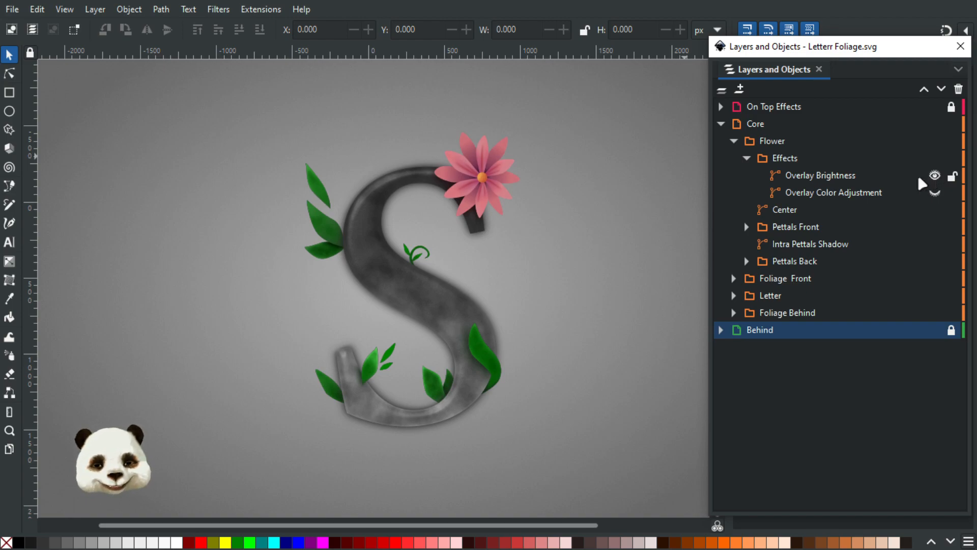
Inspect the fill settings of Overlay Brightness and try its opacity at 100% before restoring it to 20%.
click(845, 176)
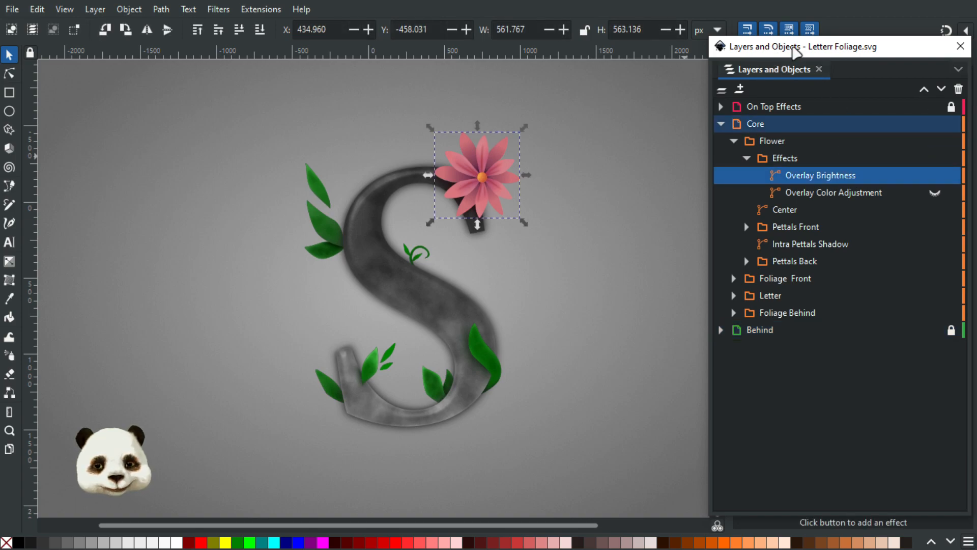
key(ctrl+shift+l)
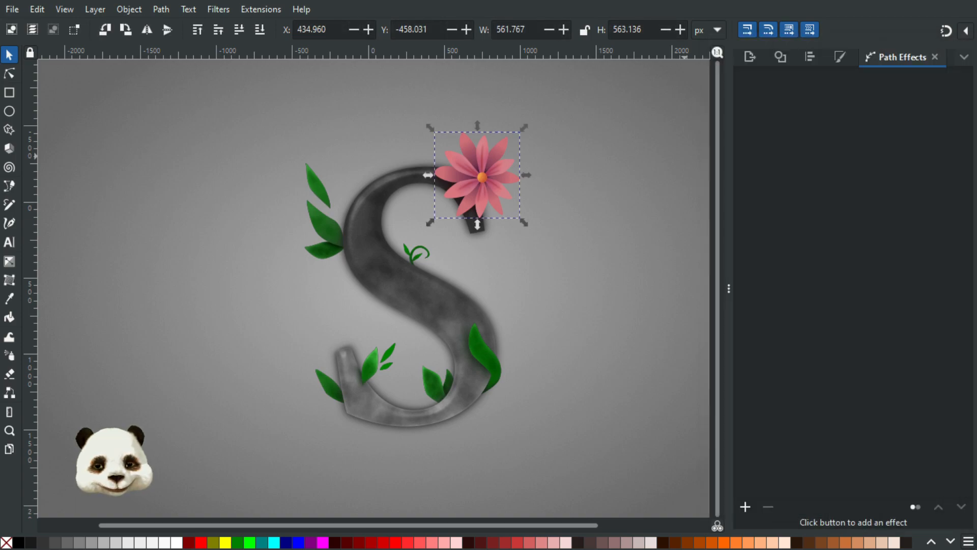
click(840, 58)
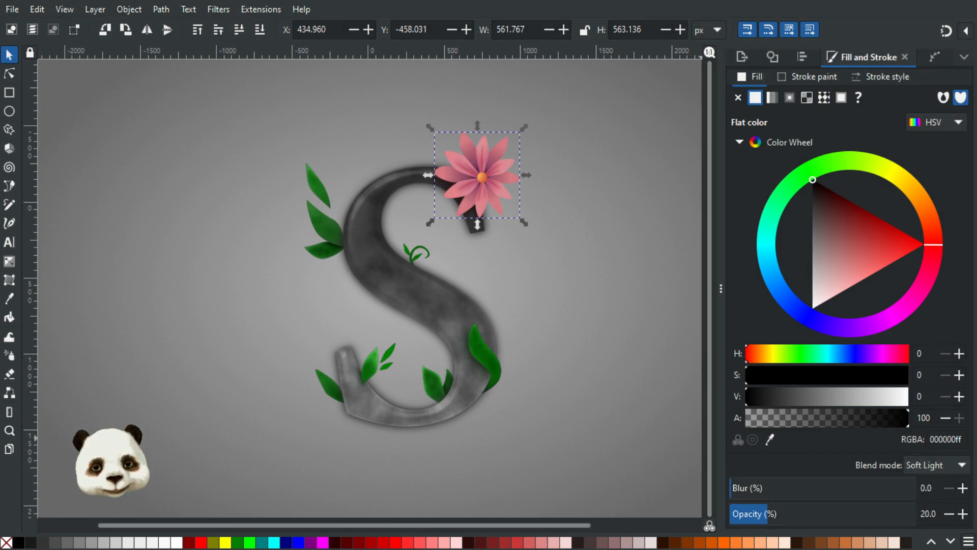
drag(822, 517, 918, 514)
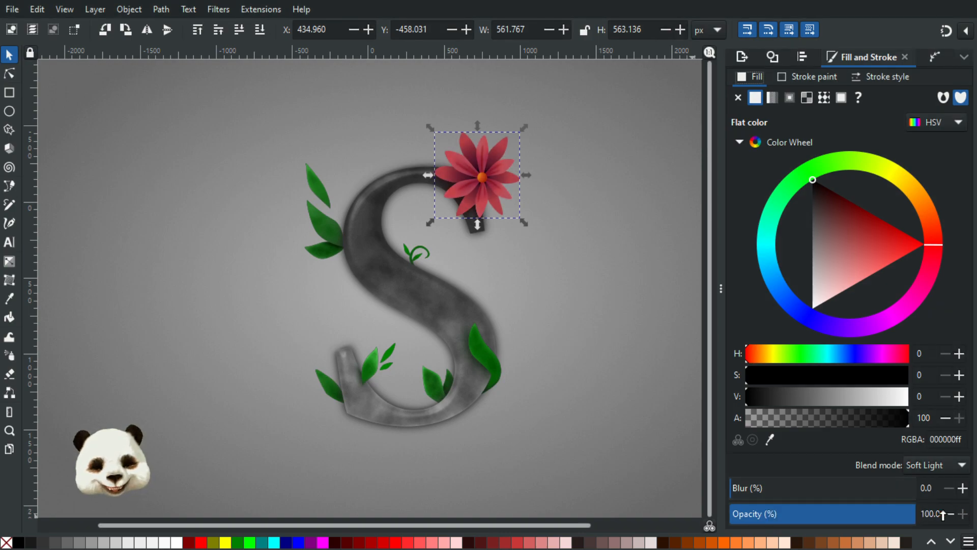
drag(887, 515, 766, 516)
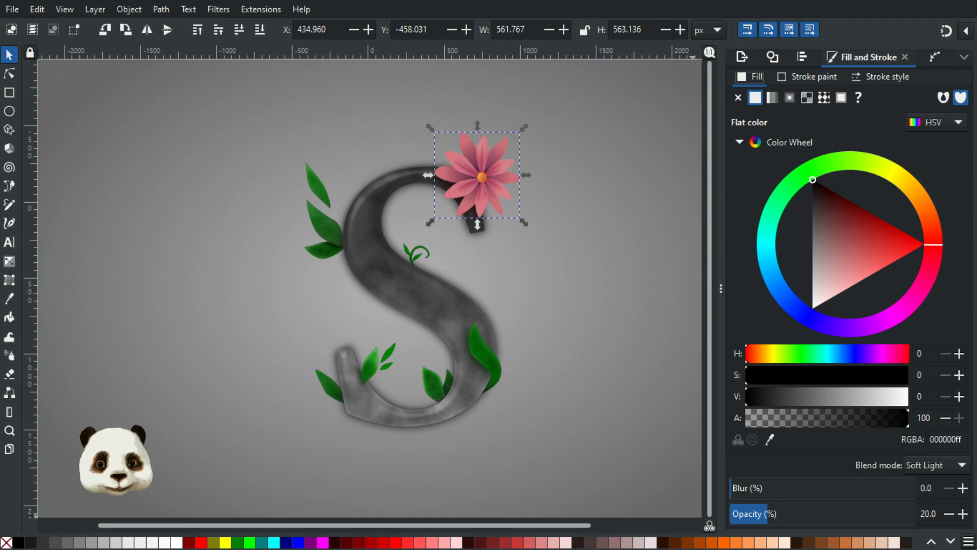
Select Overlay Color Adjustment in the flower's Effects group and make it visible.
drag(904, 47, 172, 43)
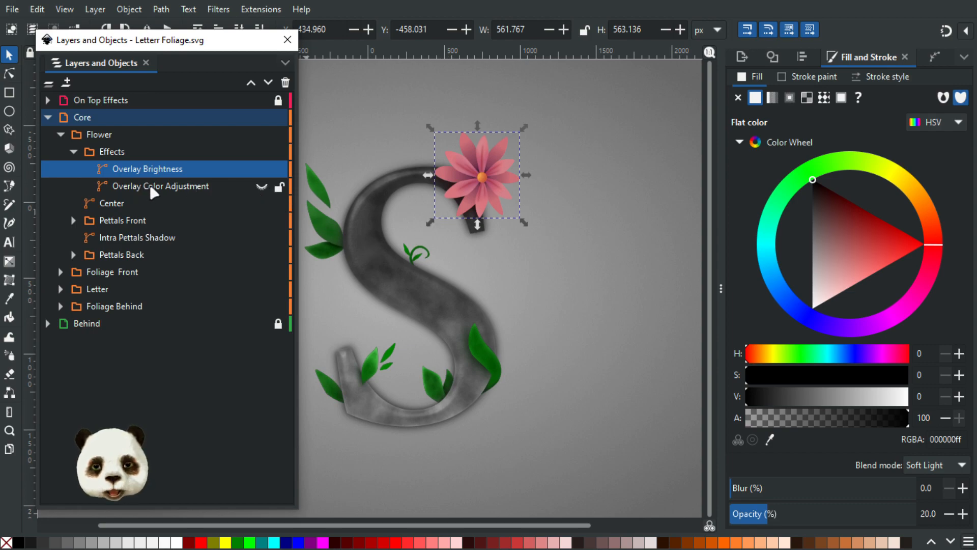
click(226, 188)
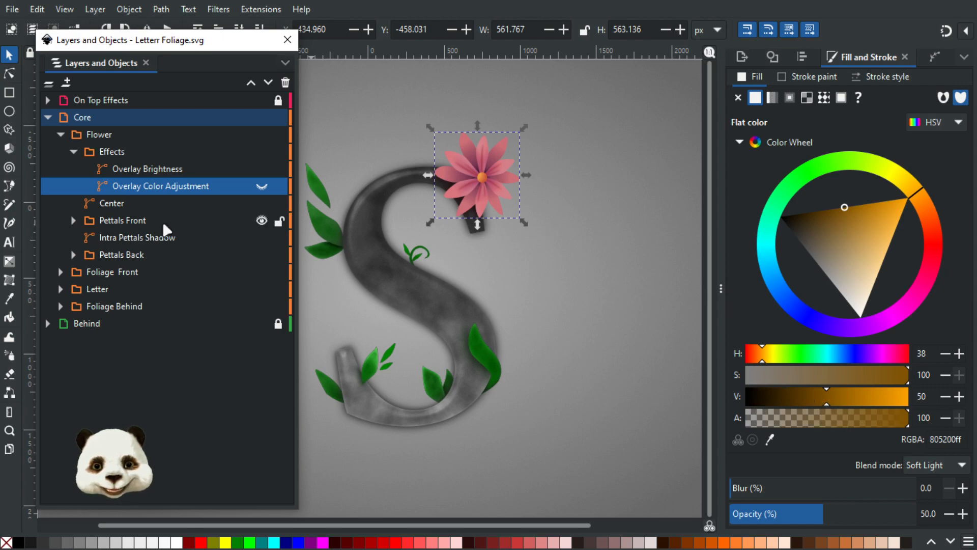
click(262, 187)
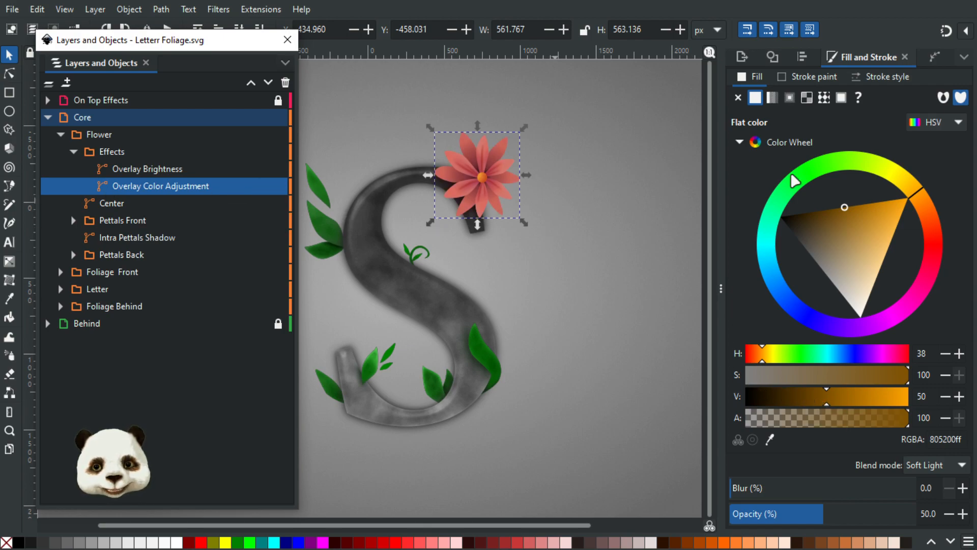
Try fill hues of 19 and 343 on Overlay Color Adjustment and settle on hue 20.
click(938, 216)
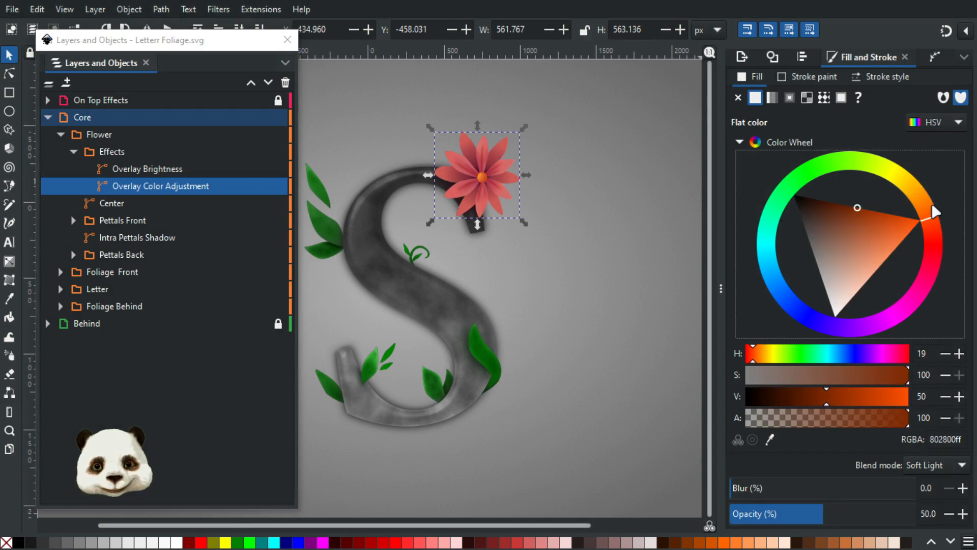
drag(933, 240, 939, 270)
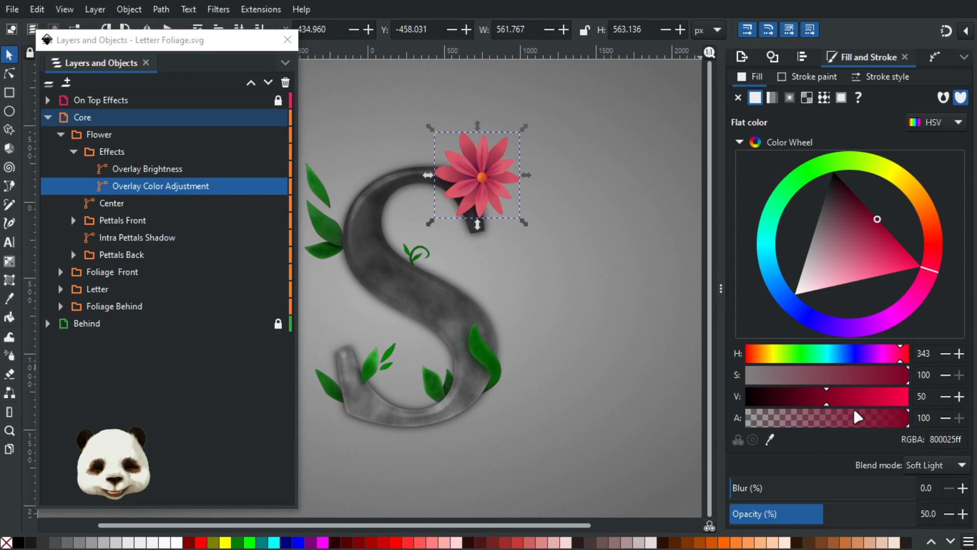
click(922, 210)
mouse_move(921, 210)
mouse_down()
mouse_move(917, 181)
mouse_move(840, 155)
mouse_move(900, 168)
mouse_move(963, 235)
mouse_move(947, 267)
mouse_move(959, 247)
mouse_move(957, 189)
mouse_move(881, 162)
mouse_move(771, 163)
mouse_move(732, 211)
mouse_move(729, 250)
mouse_move(749, 312)
mouse_move(848, 380)
mouse_move(894, 380)
mouse_move(948, 359)
mouse_move(975, 340)
mouse_move(974, 246)
mouse_move(945, 217)
mouse_up()
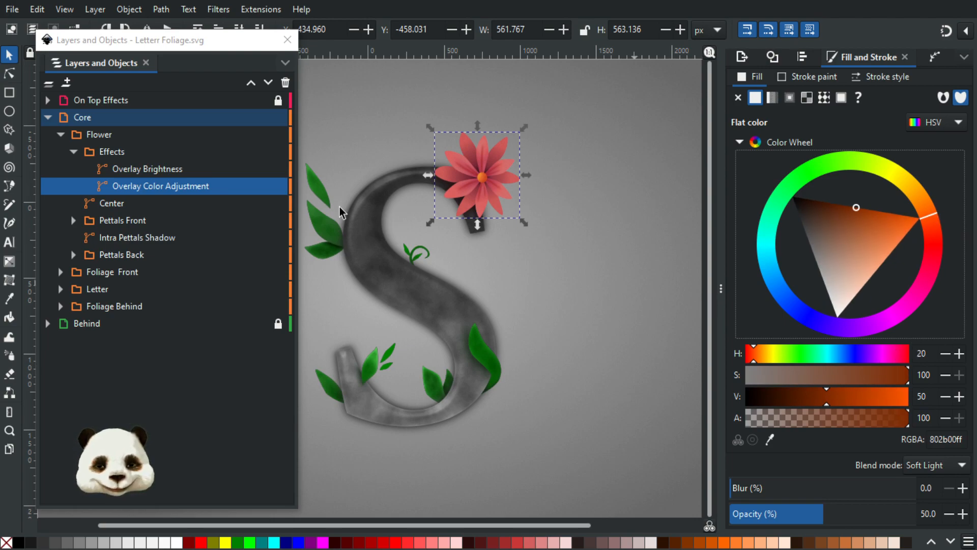
Hide Overlay Color Adjustment and put the layer list away, leaving nothing selected.
click(261, 186)
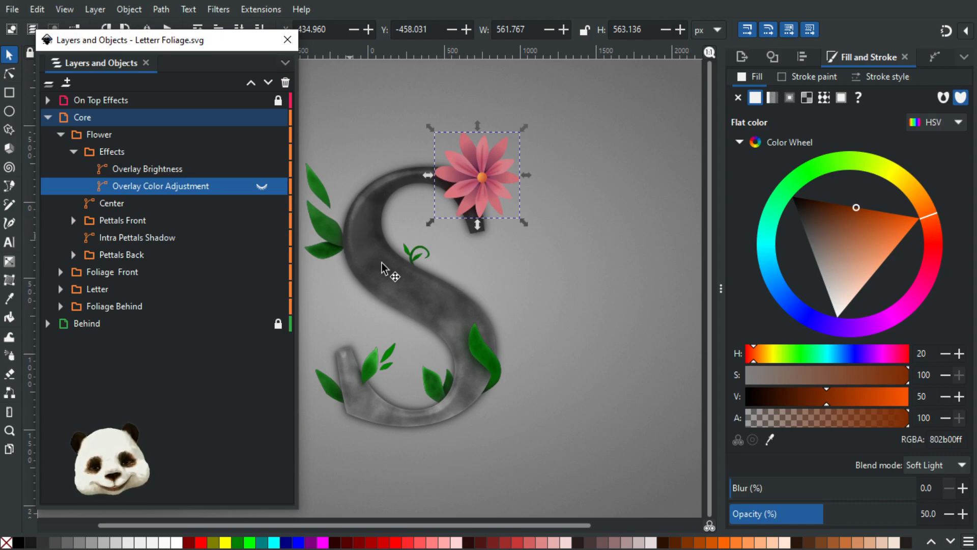
click(48, 118)
key(ctrl+shift+l)
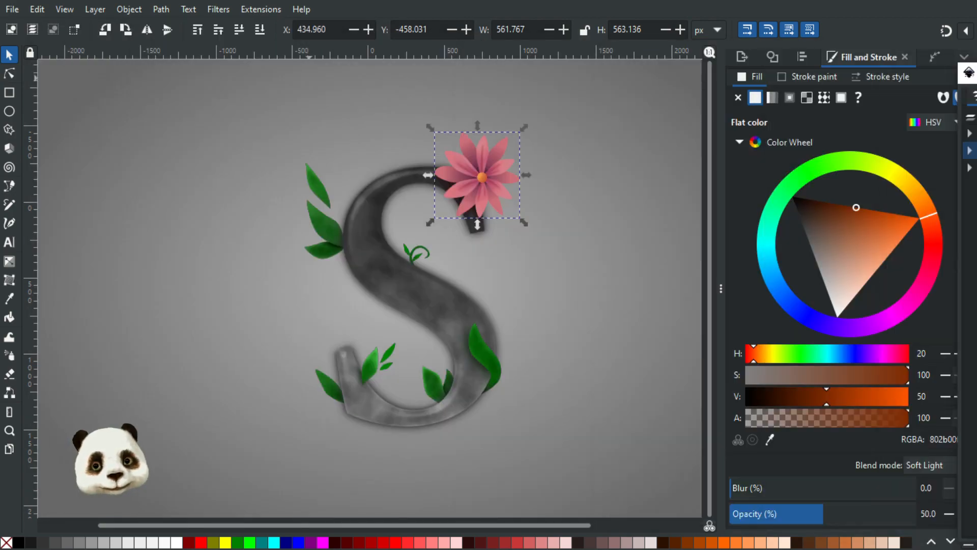
click(587, 270)
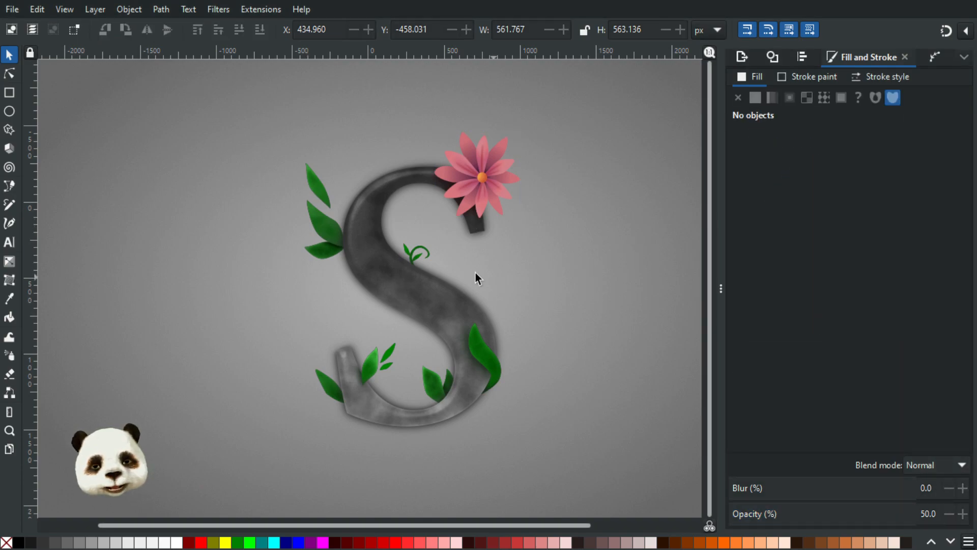
Examine the curled green tendril growing from the middle of the letter S within the whole artwork.
scroll(397, 242, up, 4)
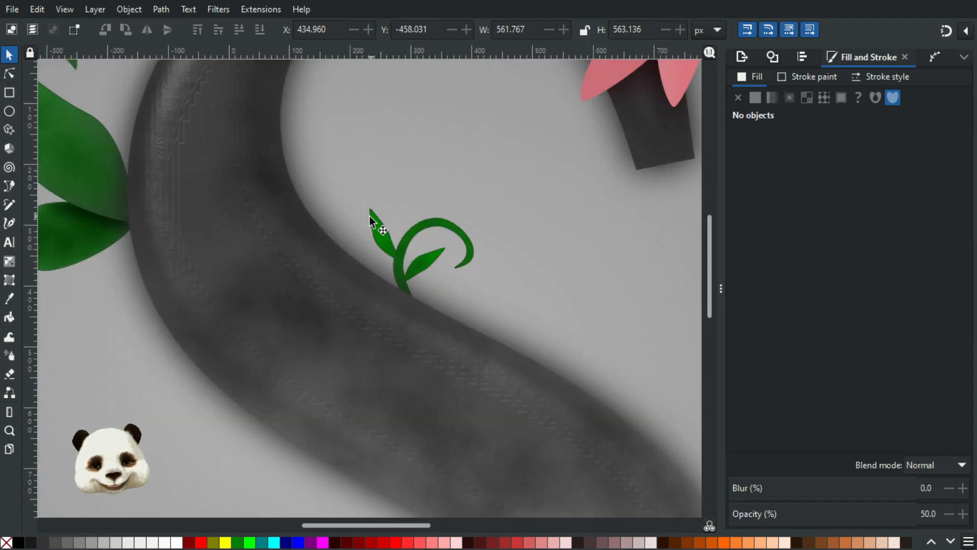
scroll(451, 269, down, 3)
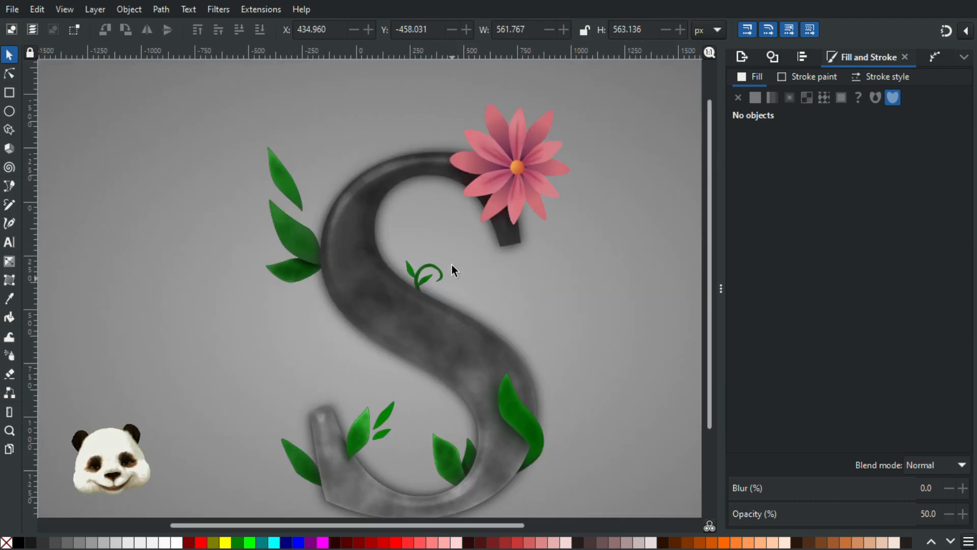
scroll(458, 280, down, 5)
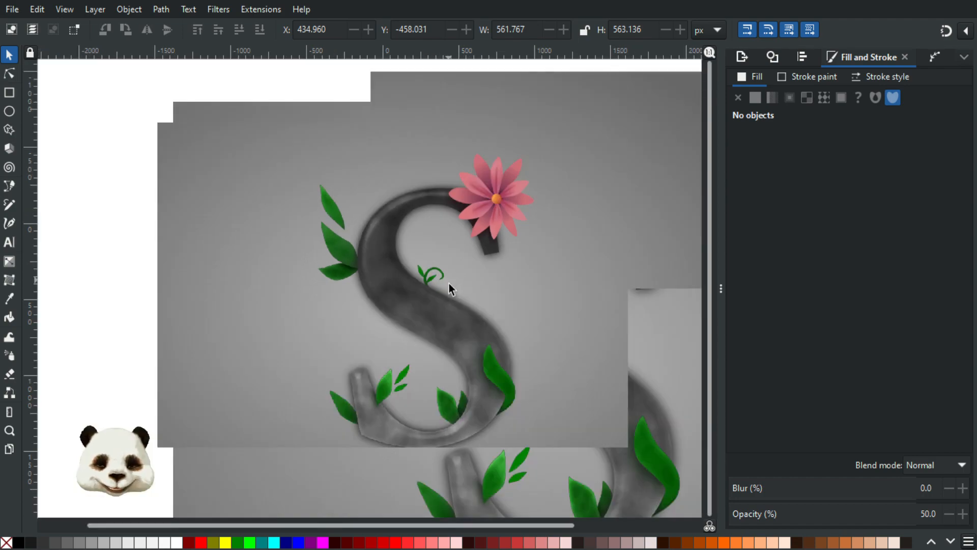
scroll(448, 300, up, 4)
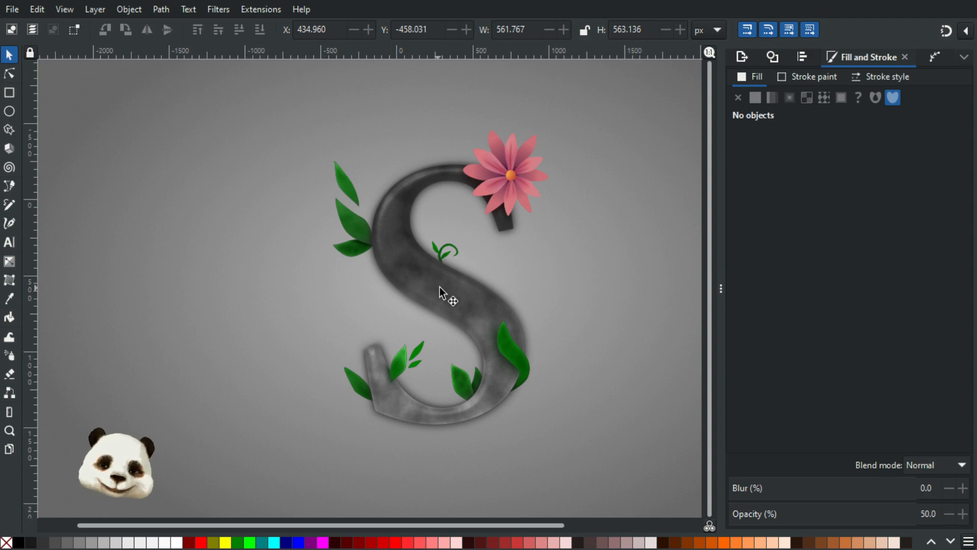
Select the long curved leaf wrapping the lower bend of the letter S for node editing and open the Filter Editor for it.
ctrl+scroll(506, 396, up, 2)
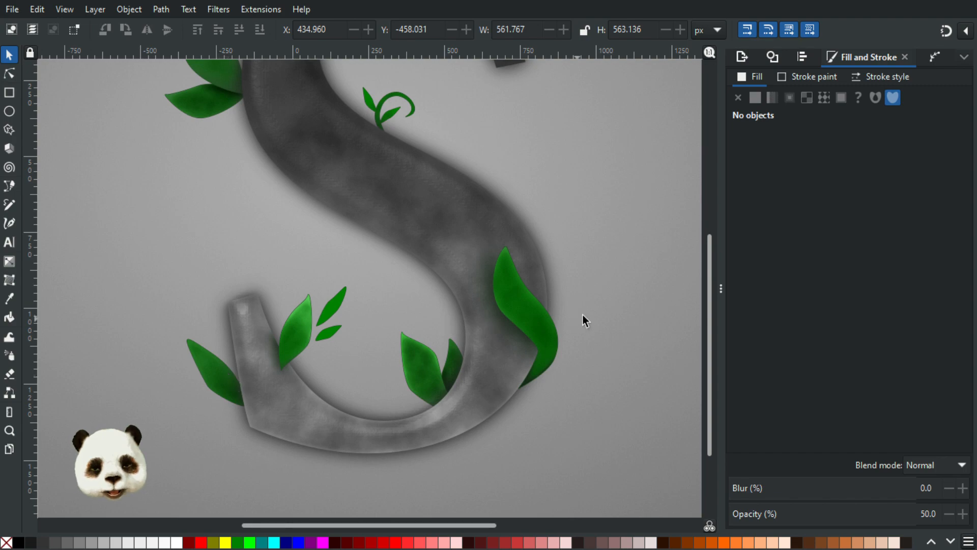
ctrl+scroll(582, 314, up, 3)
ctrl+scroll(561, 306, down, 1)
click(10, 74)
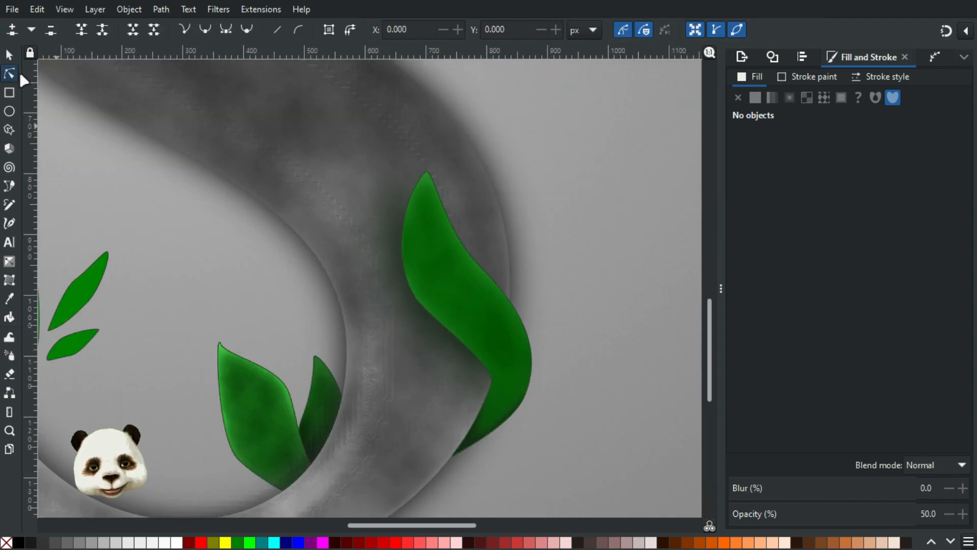
click(455, 304)
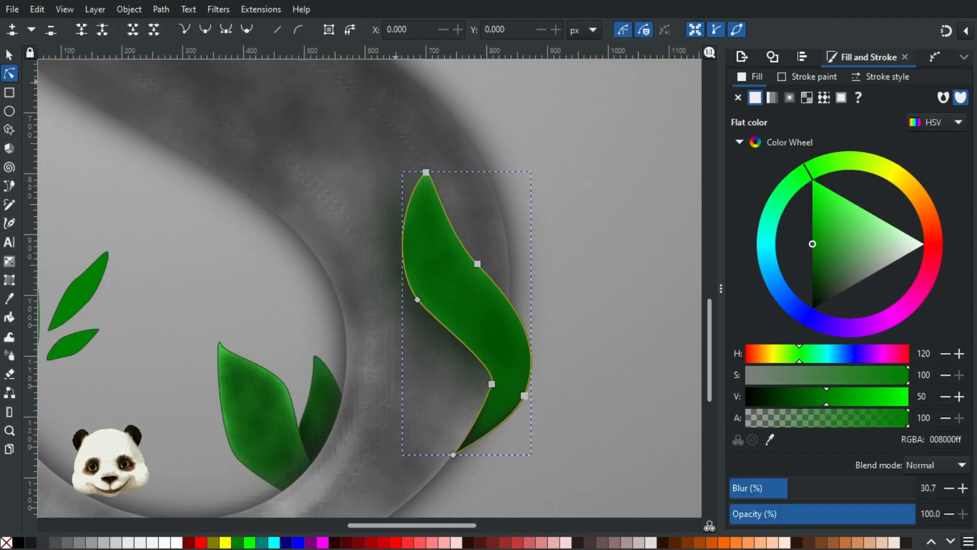
click(212, 6)
click(250, 351)
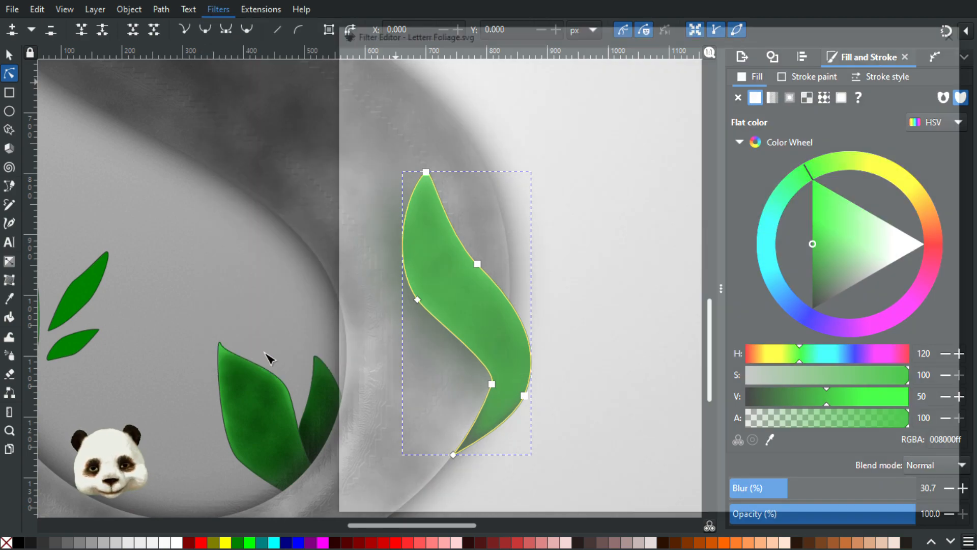
Review the filter list and the Turbulence parameters of the leaf's Watercolor filter, and close the Filter Editor.
scroll(389, 316, down, 5)
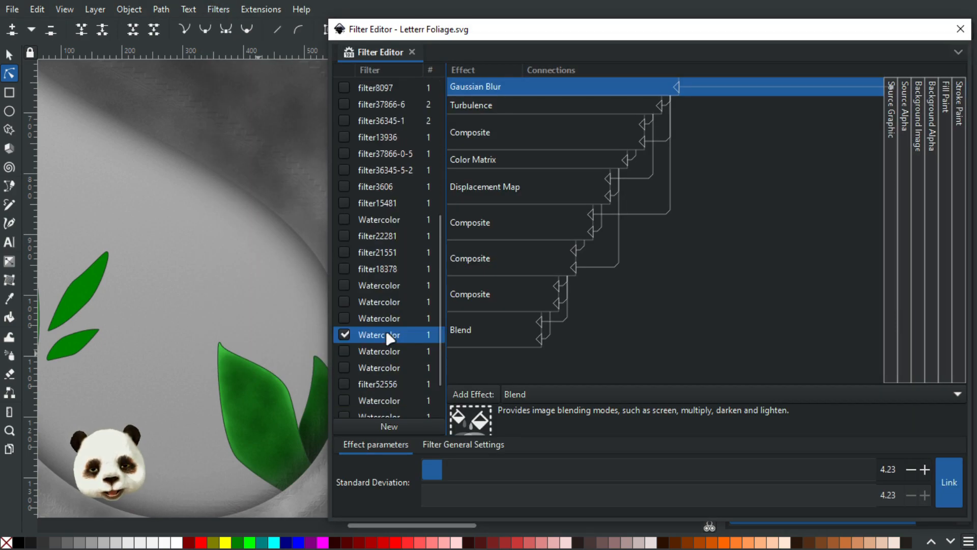
scroll(396, 272, up, 4)
scroll(396, 271, up, 3)
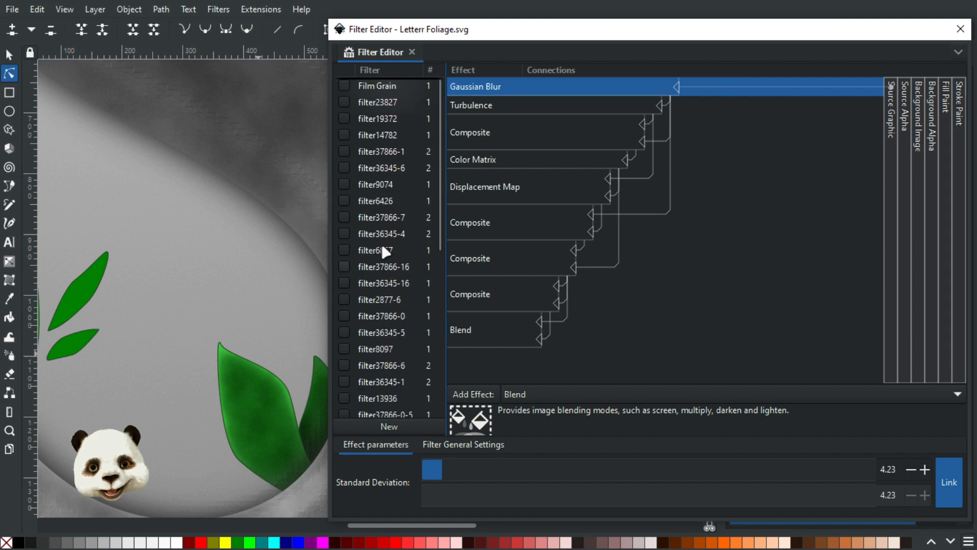
scroll(374, 359, down, 5)
scroll(391, 308, down, 3)
click(344, 277)
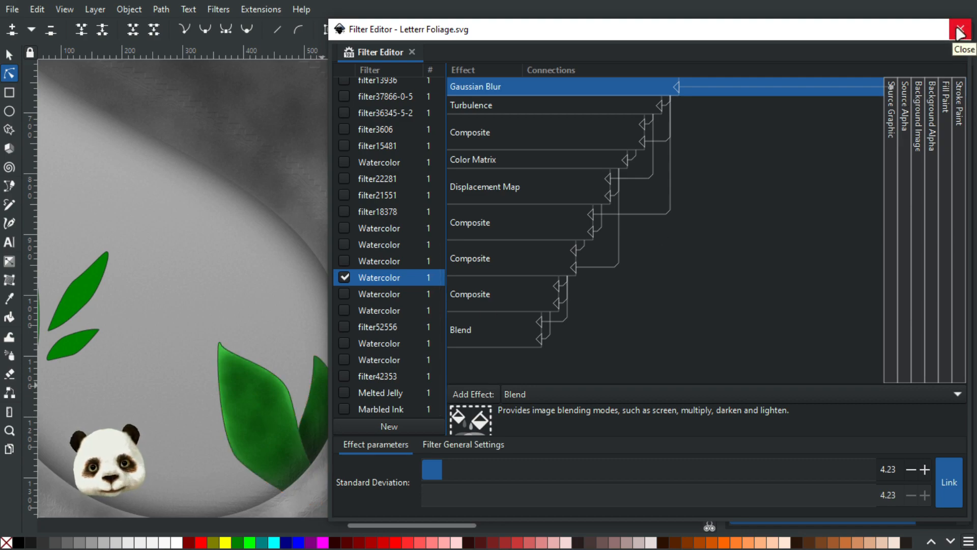
click(494, 104)
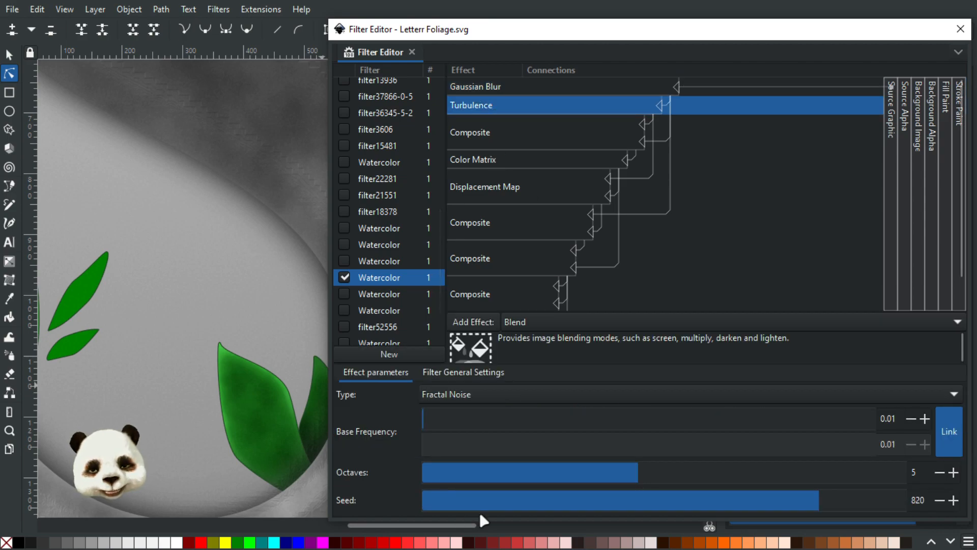
click(960, 29)
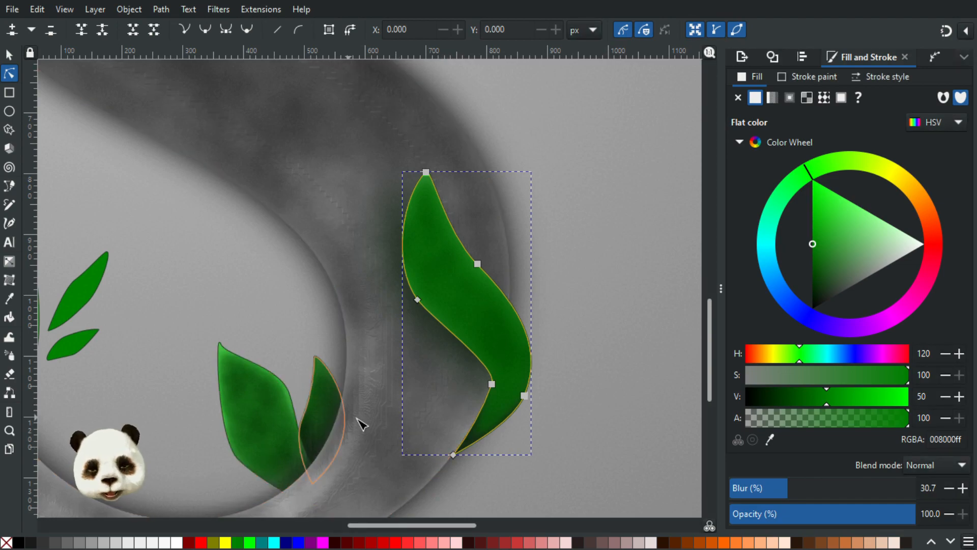
Examine the textured leaf and the two small plain leaves near the lower end of the letter S.
ctrl+scroll(249, 425, down, 3)
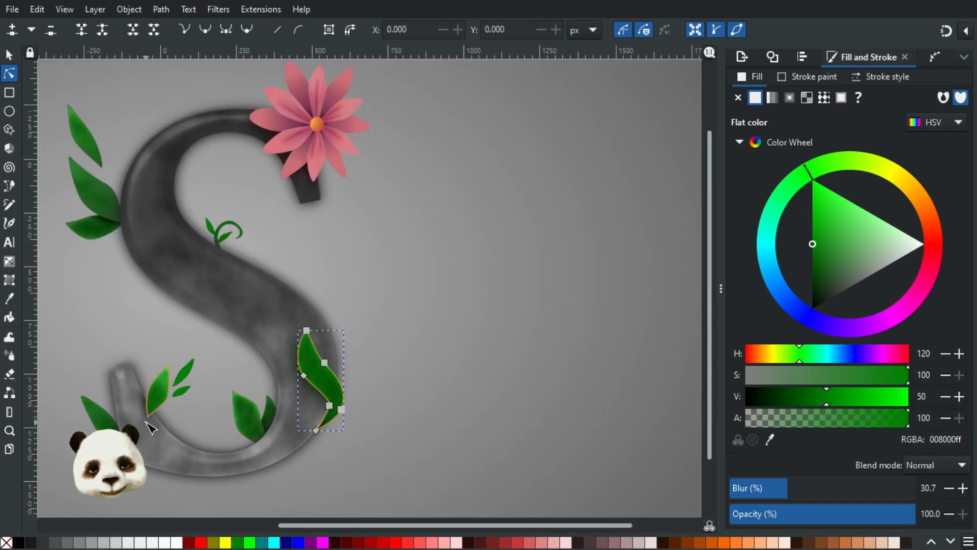
ctrl+scroll(151, 428, up, 6)
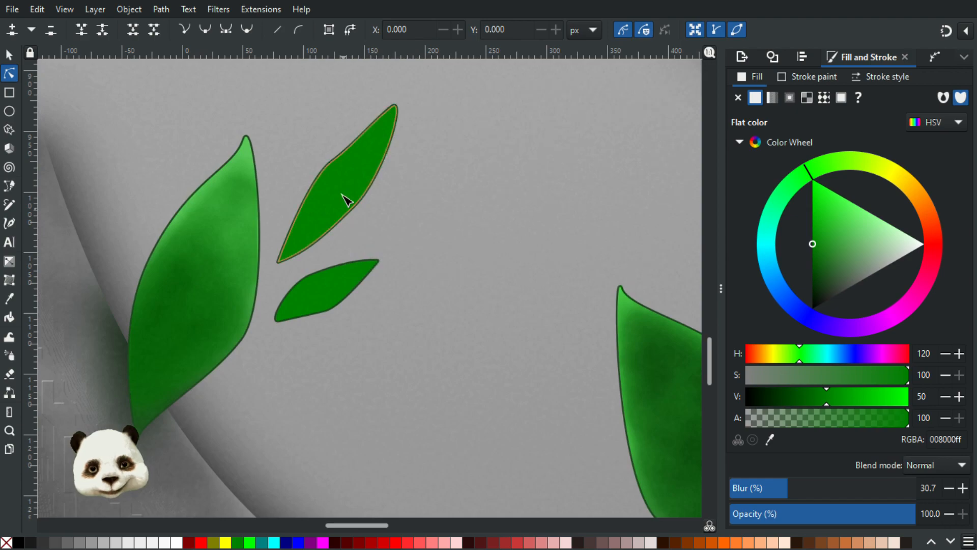
ctrl+scroll(392, 319, down, 4)
ctrl+scroll(407, 318, down, 2)
ctrl+scroll(497, 343, up, 2)
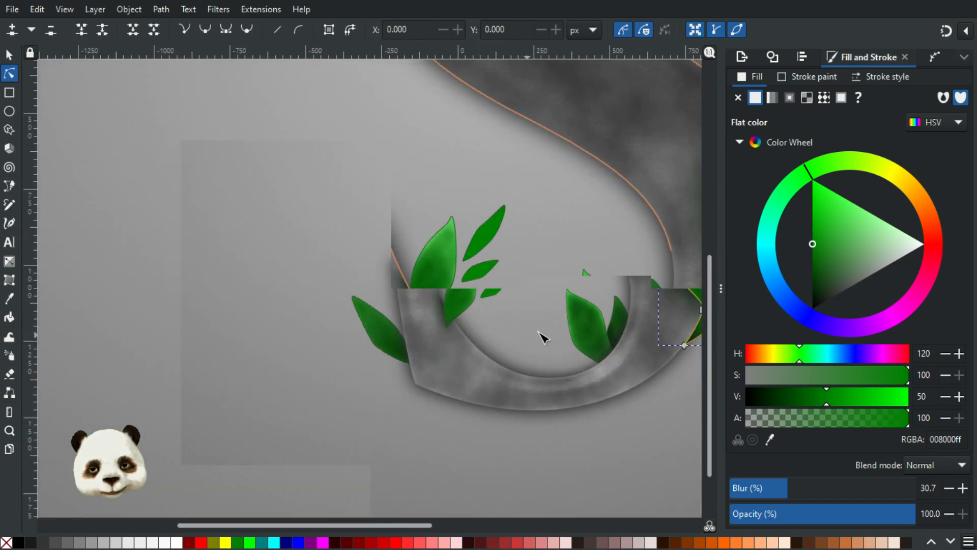
Clear the selection of the long curved leaf and view the whole letter S artwork.
ctrl+scroll(544, 337, down, 2)
scroll(524, 387, right, 3)
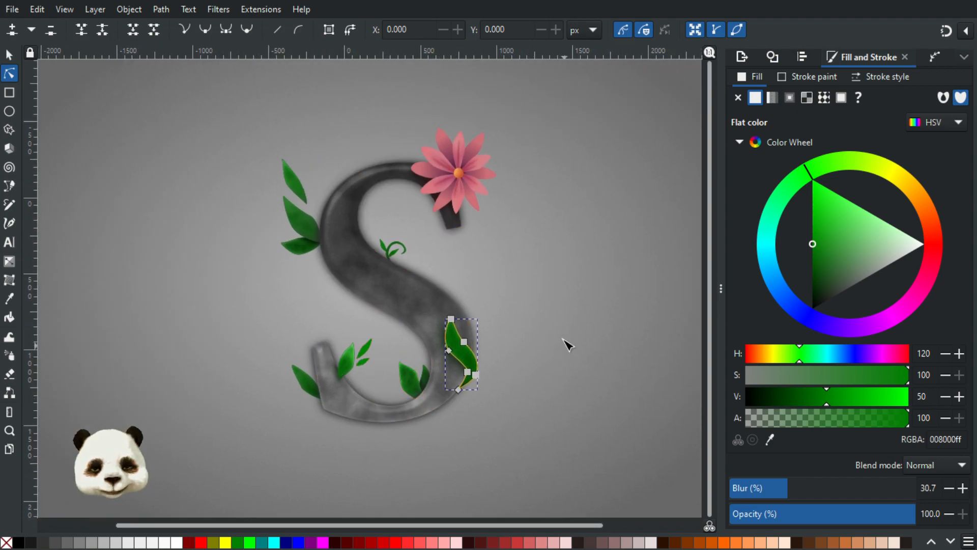
click(554, 351)
scroll(534, 376, down, 1)
scroll(534, 366, up, 1)
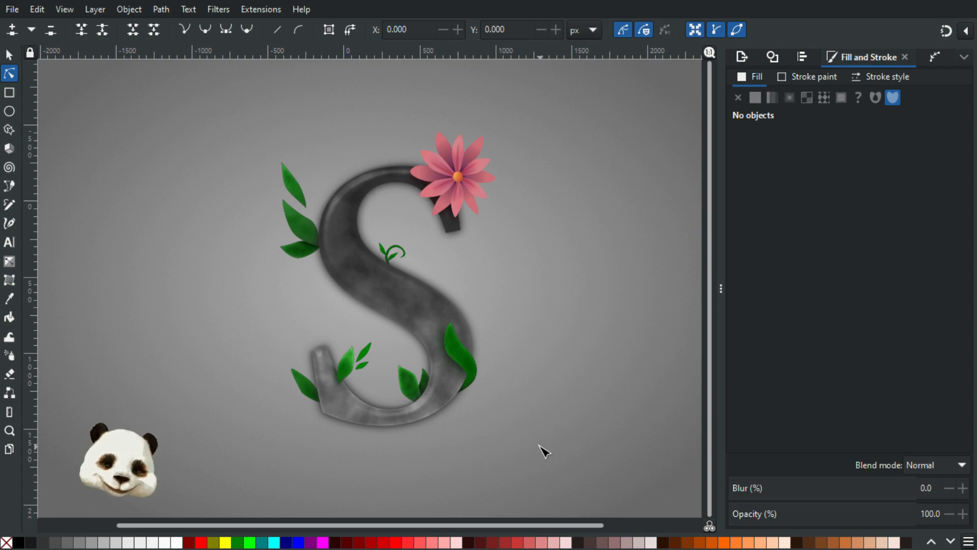
Try to move the textured leaf group near the lower end of the letter aside, and undo the move.
scroll(381, 426, up, 3)
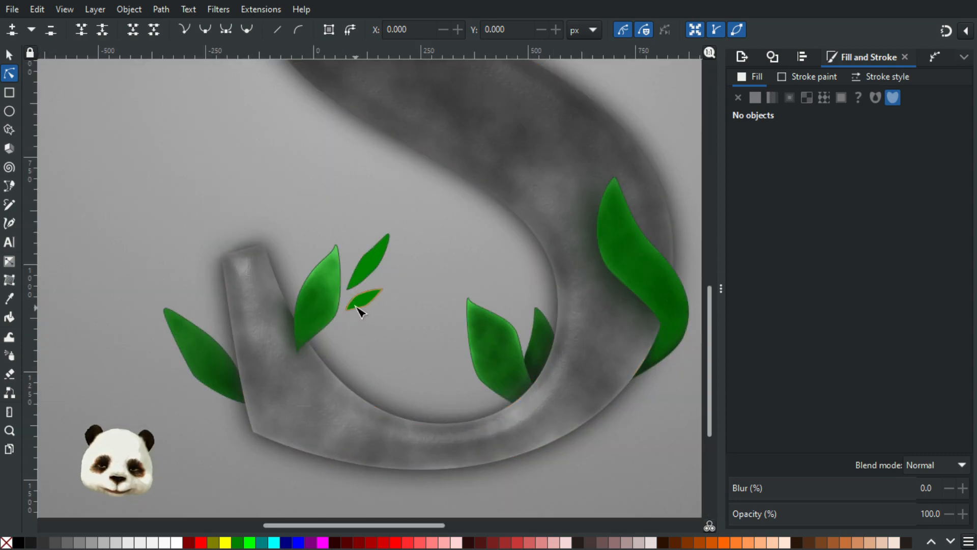
scroll(349, 308, up, 1)
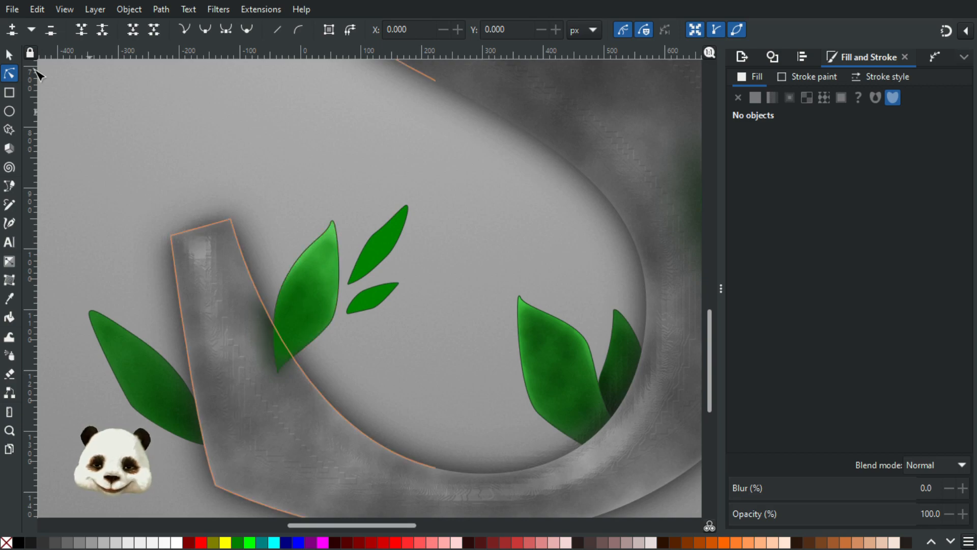
click(9, 55)
click(294, 295)
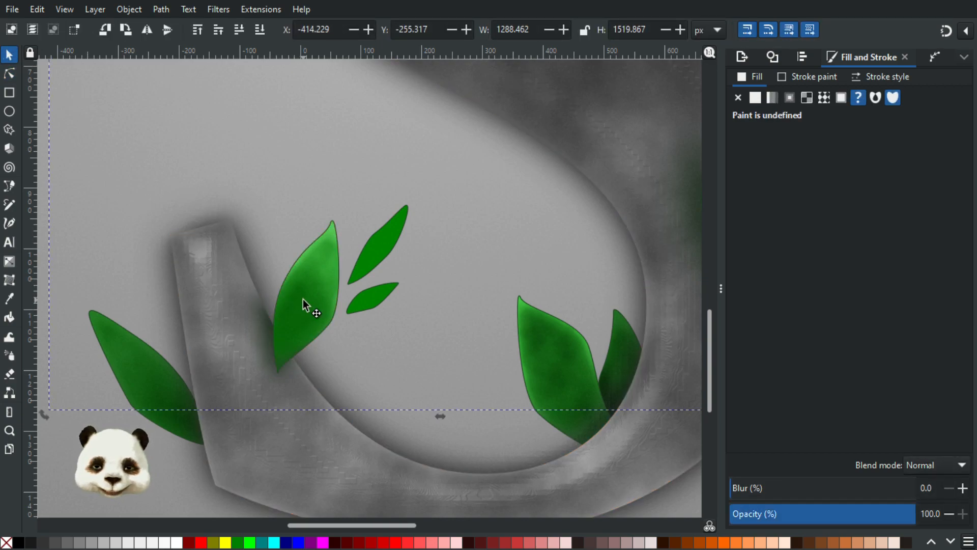
ctrl+click(313, 294)
mouse_move(309, 298)
mouse_down()
mouse_move(353, 301)
mouse_move(307, 299)
mouse_move(334, 312)
mouse_up()
click(307, 299)
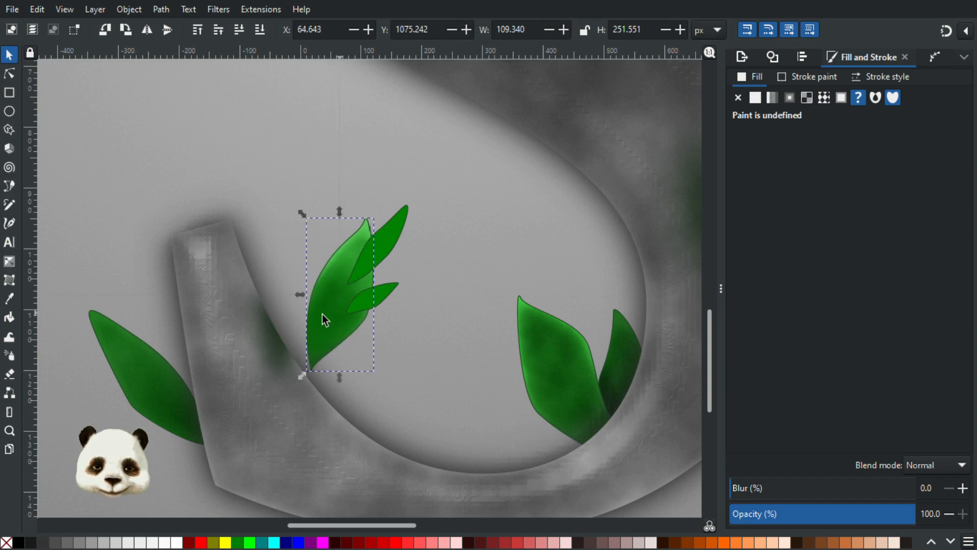
key(ctrl+z)
key(Escape)
click(305, 314)
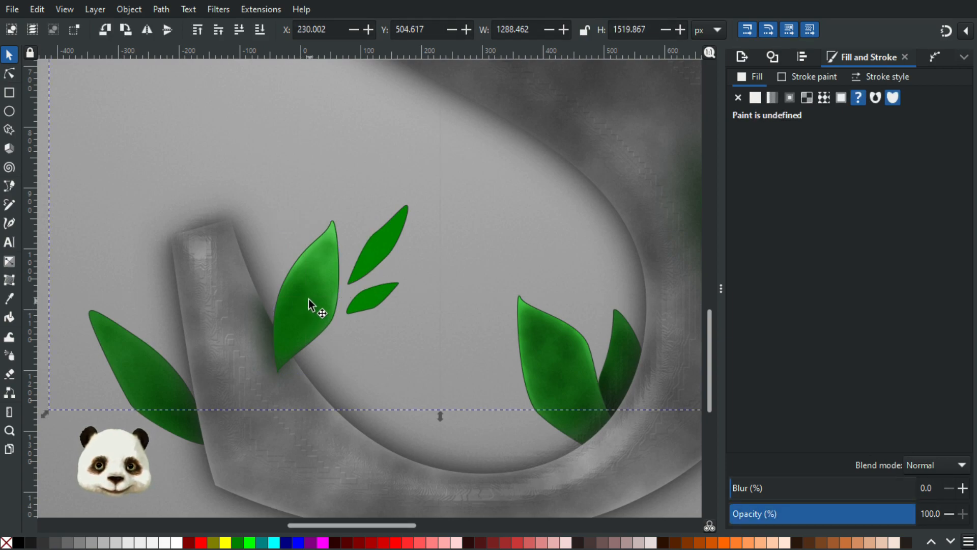
key(Escape)
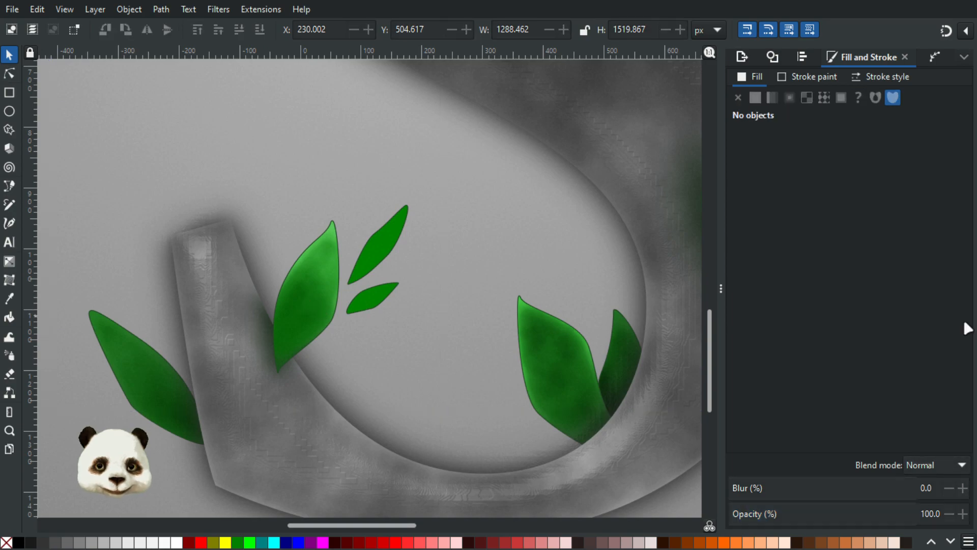
click(308, 311)
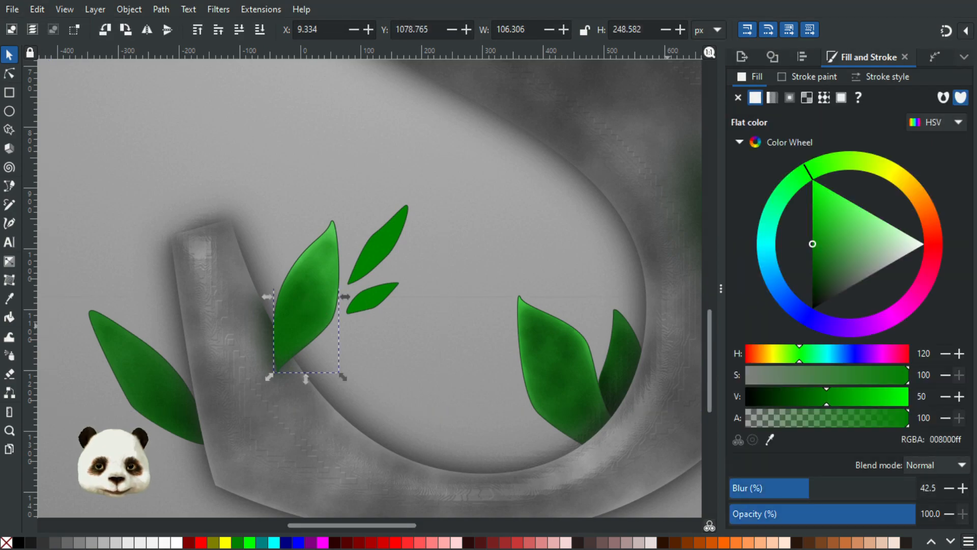
drag(351, 299, 383, 298)
key(ctrl+z)
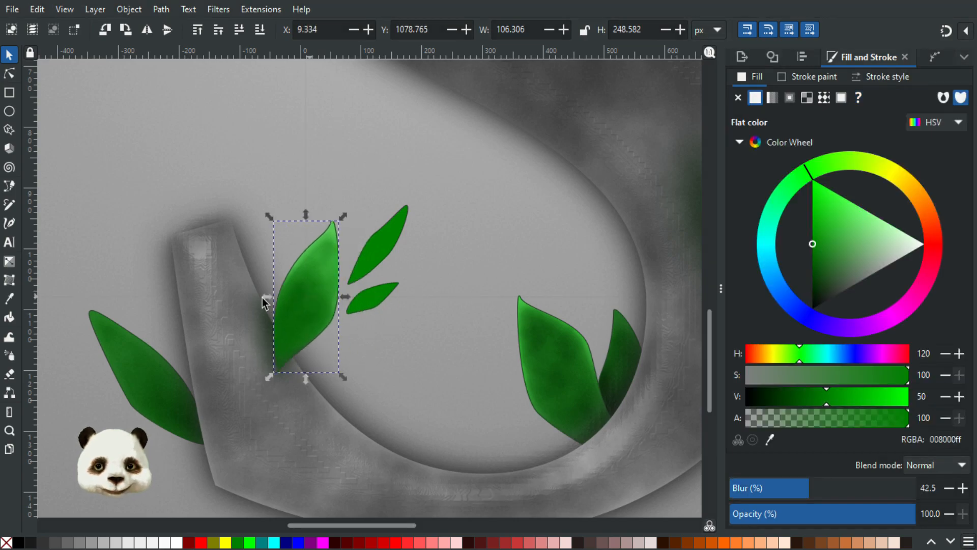
click(309, 299)
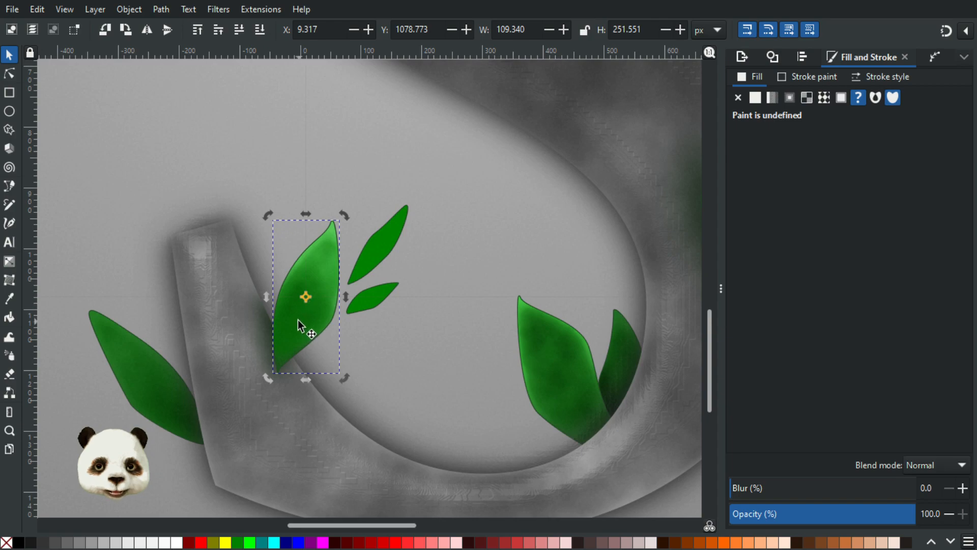
key(Escape)
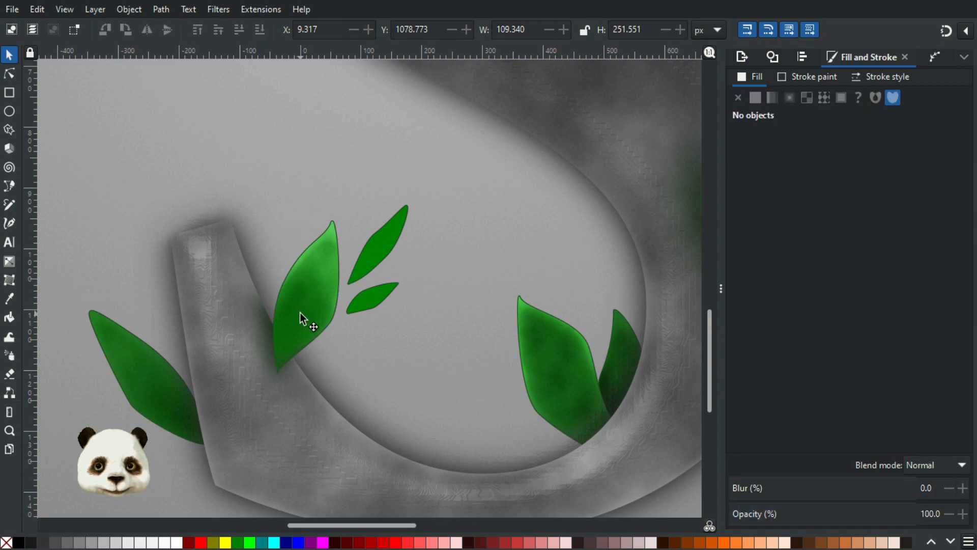
Move the textured leaf's blurred overlay off its base shape to expose the separate parts, and undo the move.
double_click(301, 312)
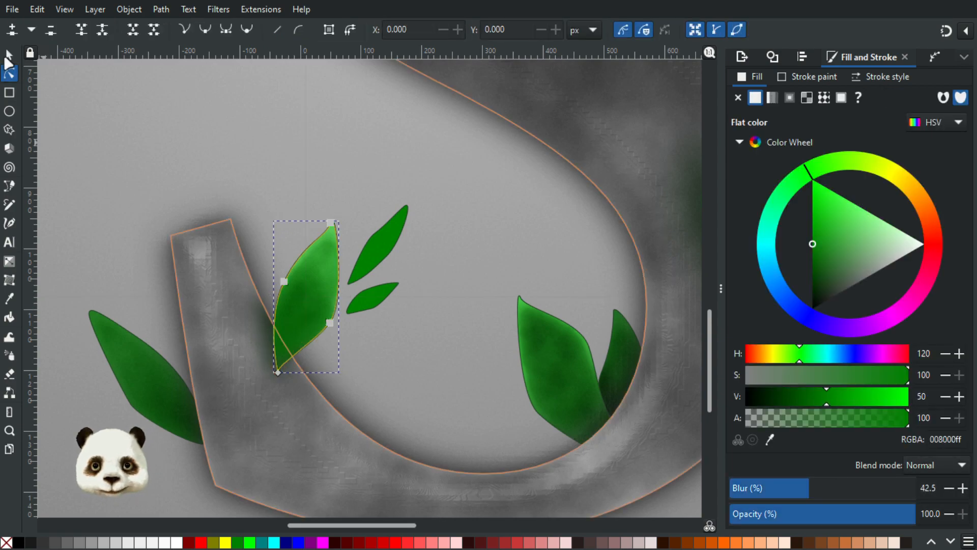
key(s)
drag(305, 313, 404, 331)
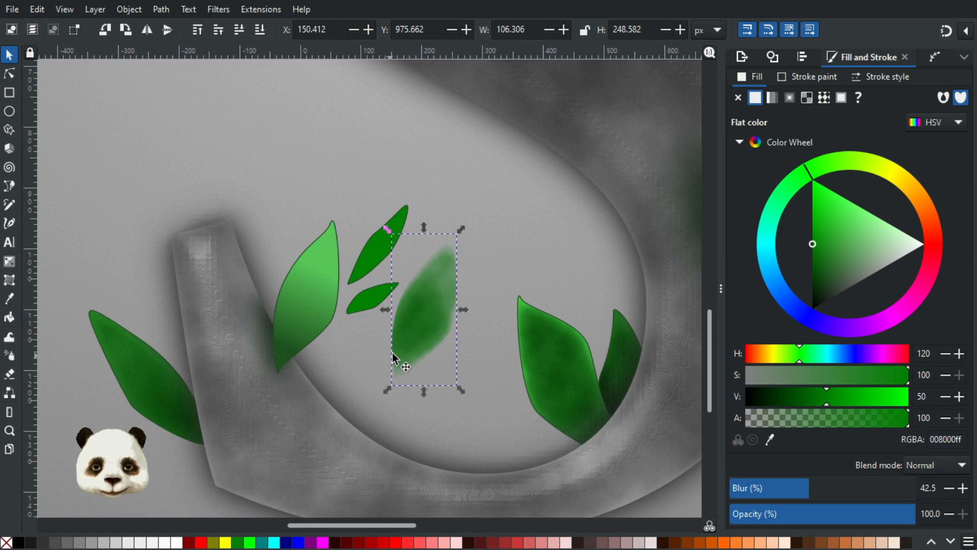
key(ctrl+z)
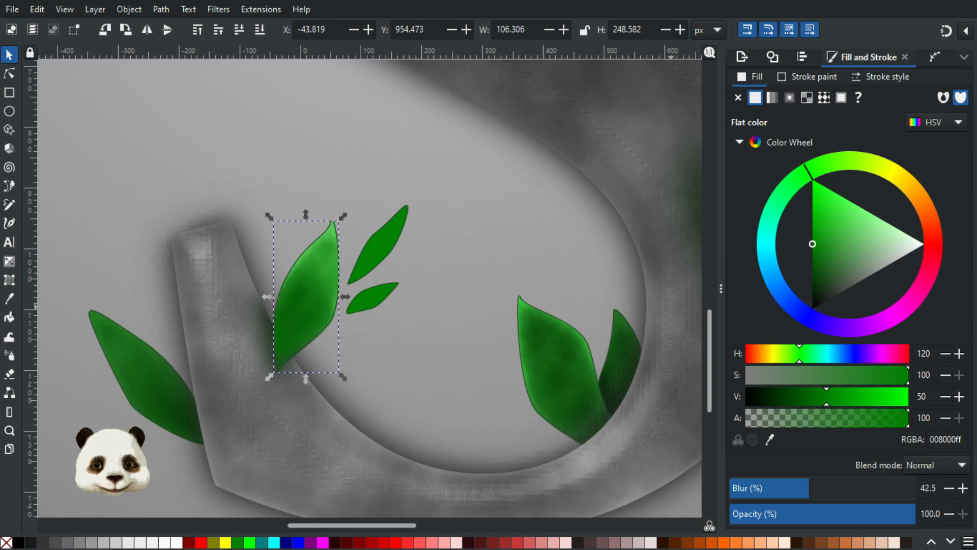
Compare the leaf's gradient-filled base shape and its gradient direction with the flat green blurred overlay.
key(shift+Tab)
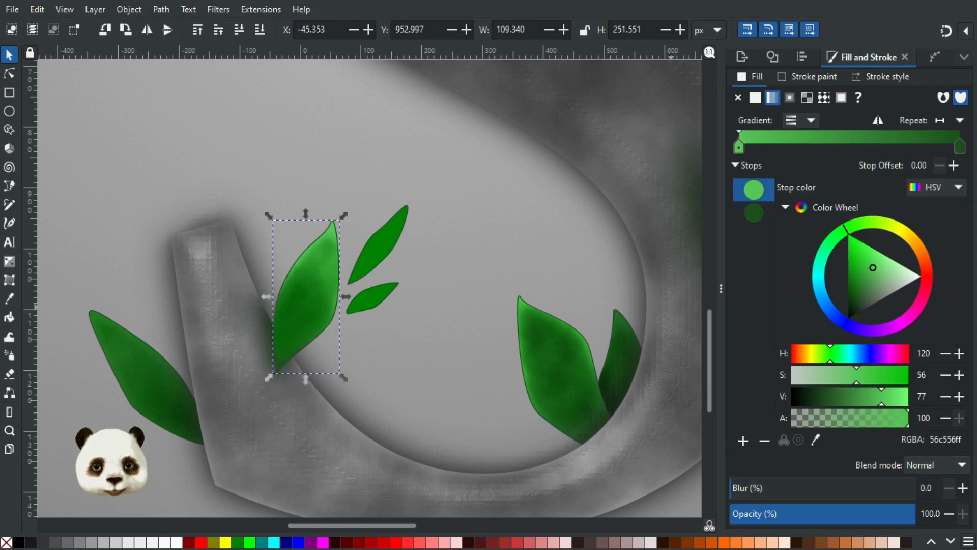
key(g)
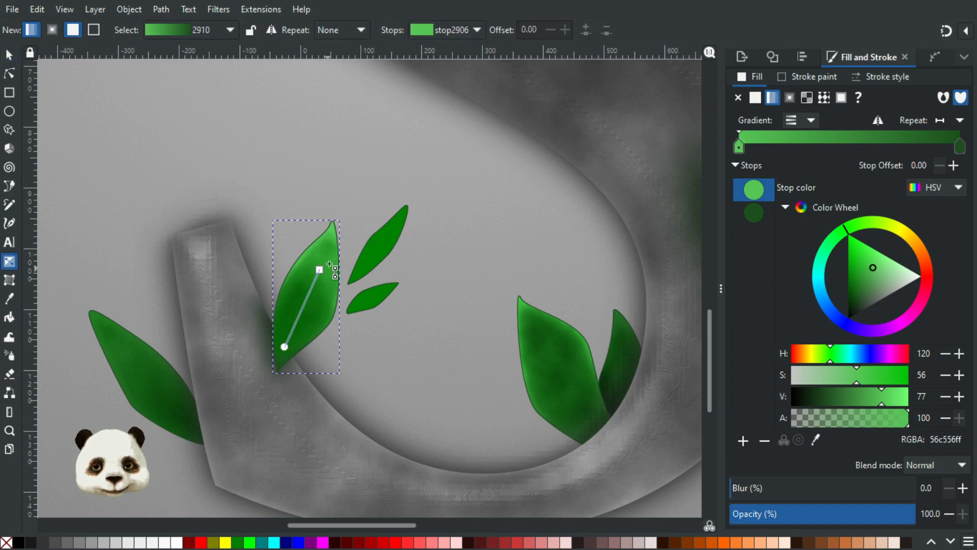
key(Tab)
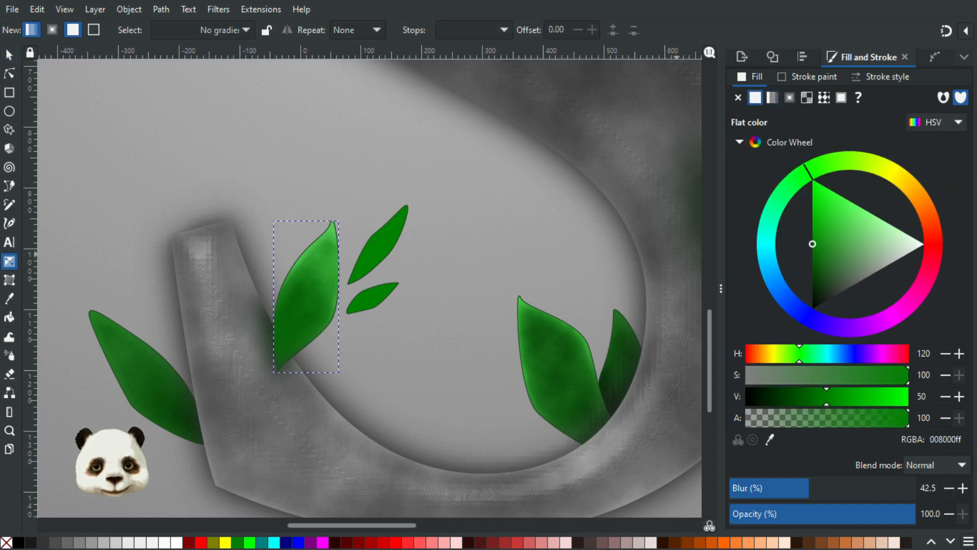
key(shift+Tab)
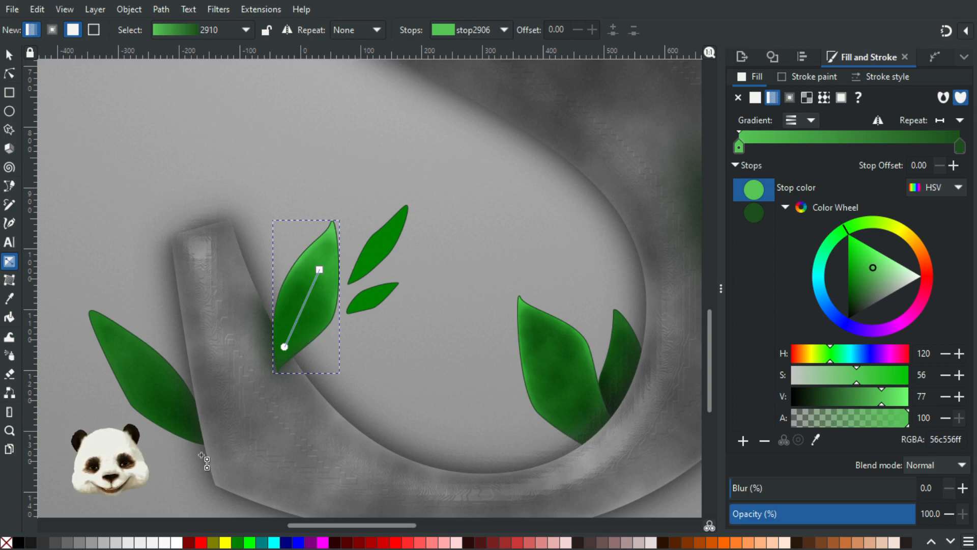
Bring the whole letter S artwork back into view and deselect the leaf's base shape.
scroll(421, 322, down, 3)
scroll(421, 322, down, 3)
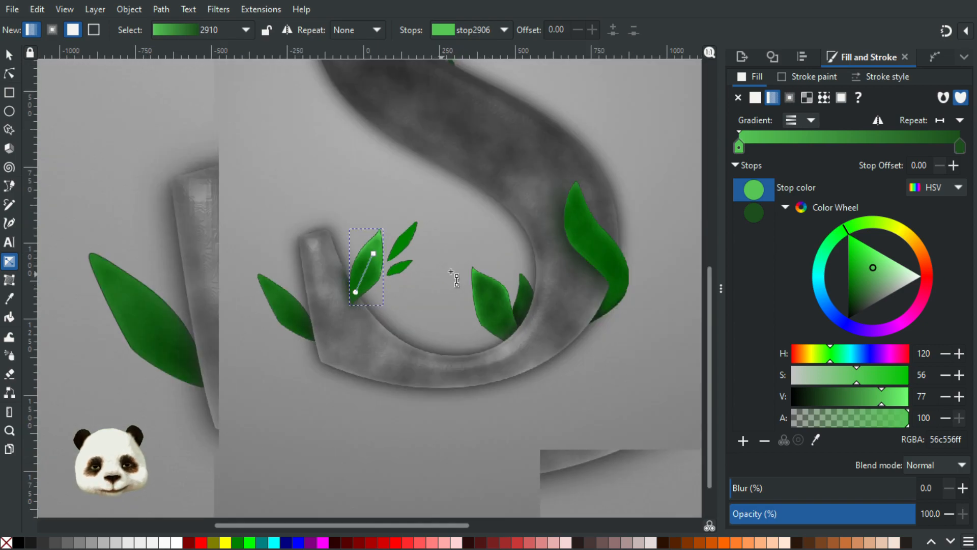
drag(438, 257, 355, 383)
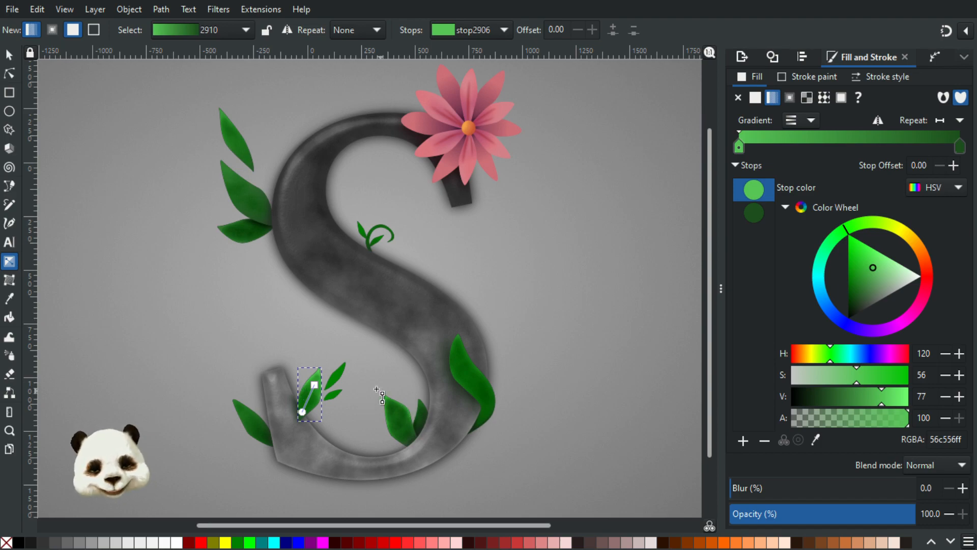
key(s)
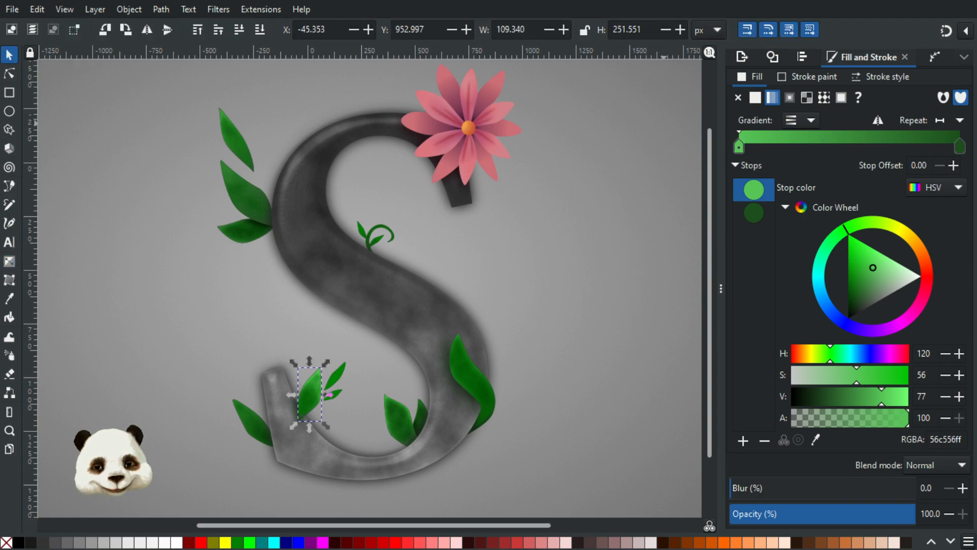
click(662, 204)
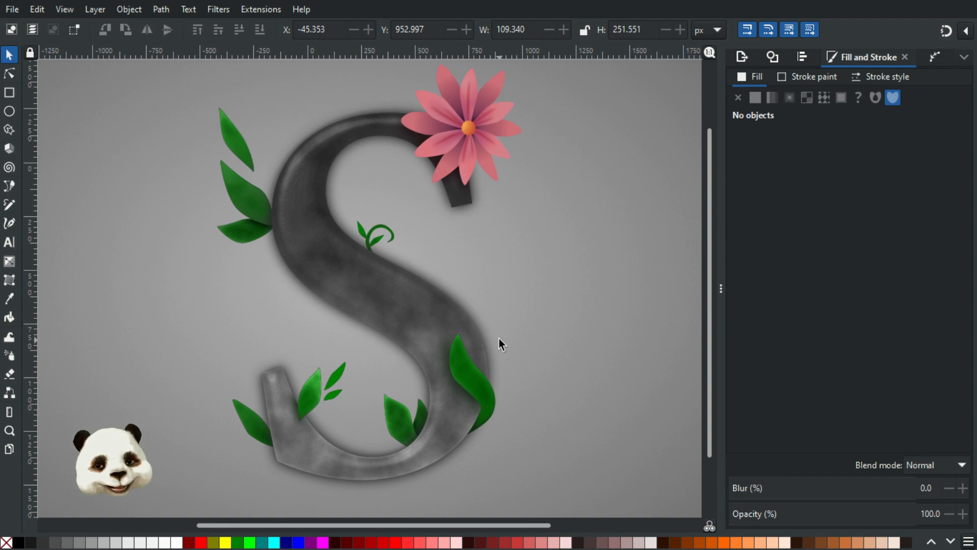
Examine the pink flower's petals at the upper end of the letter up close and within the whole artwork.
scroll(586, 175, up, 3)
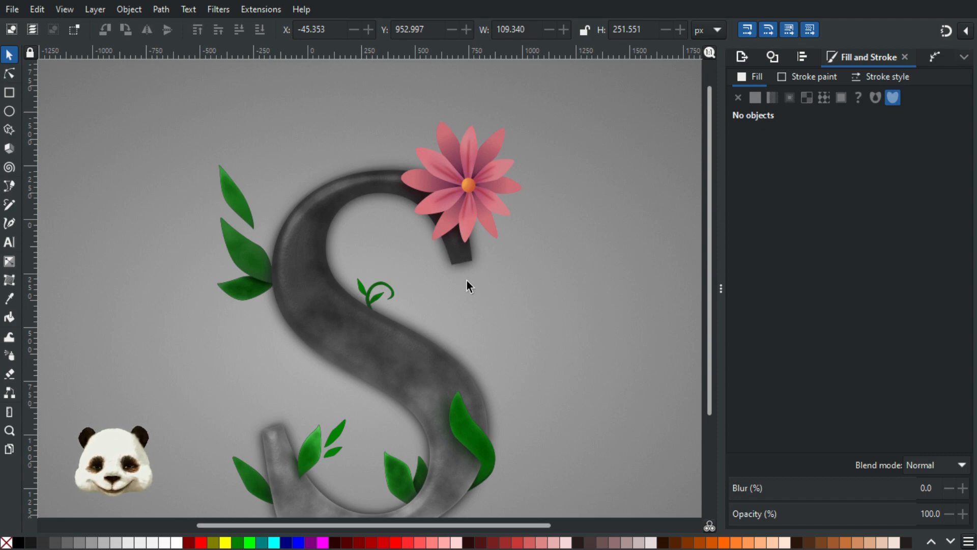
ctrl+scroll(561, 176, up, 3)
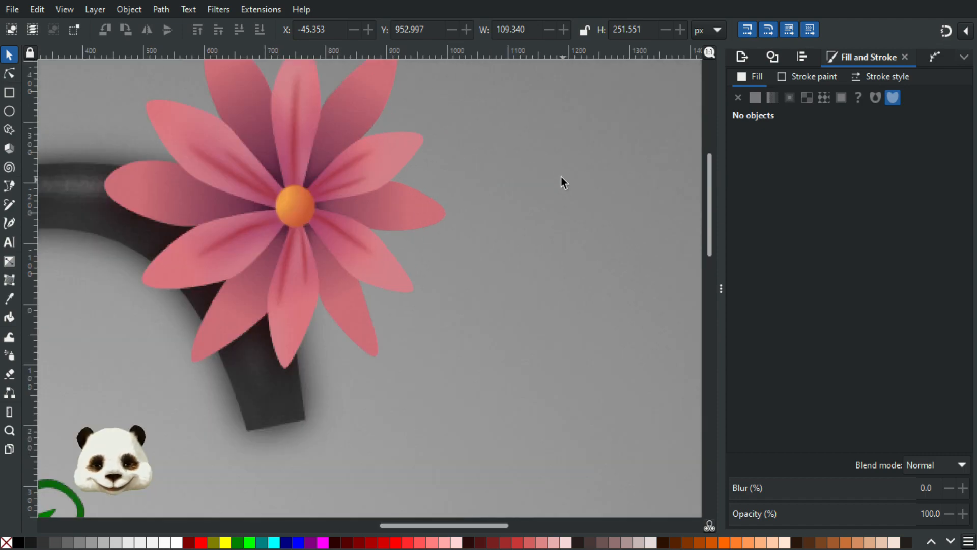
scroll(483, 196, up, 3)
scroll(483, 196, left, 3)
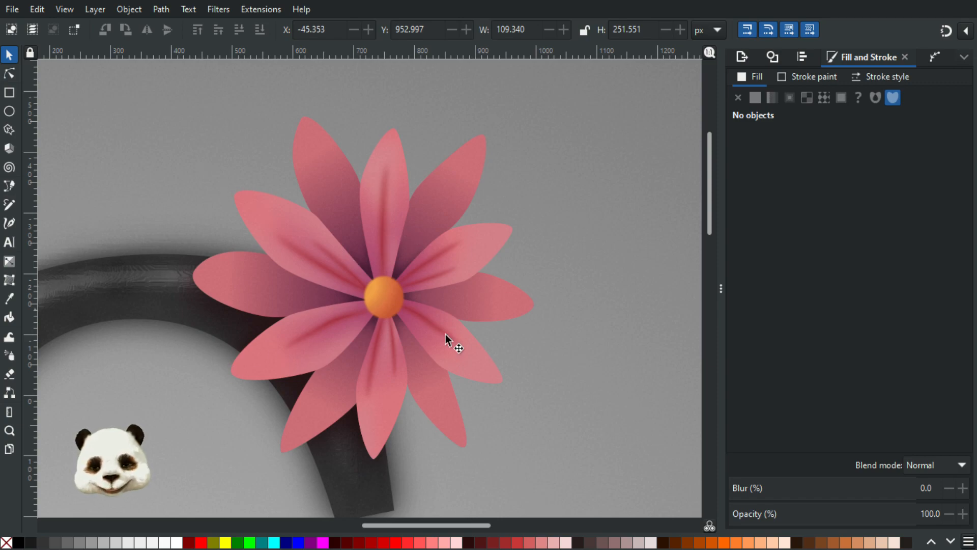
ctrl+scroll(510, 322, down, 1)
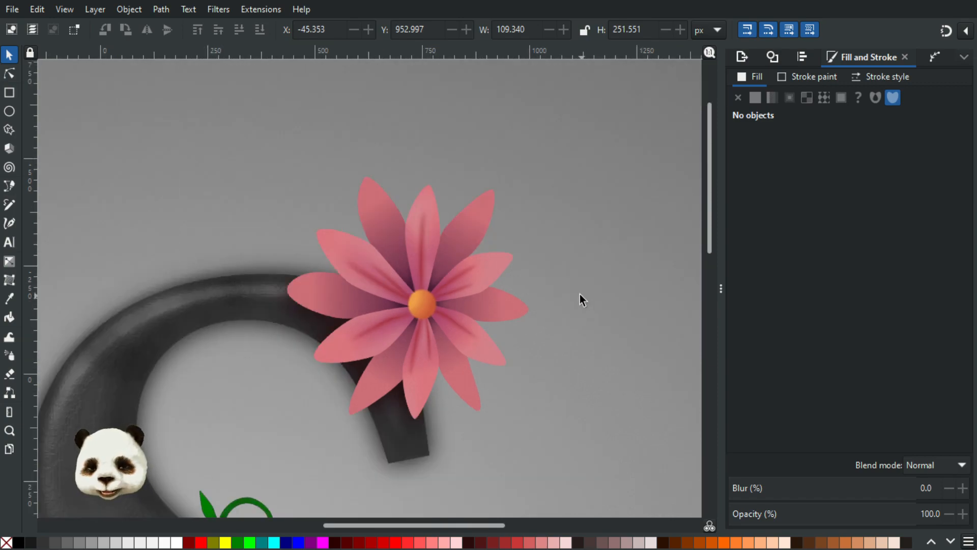
ctrl+scroll(579, 301, down, 3)
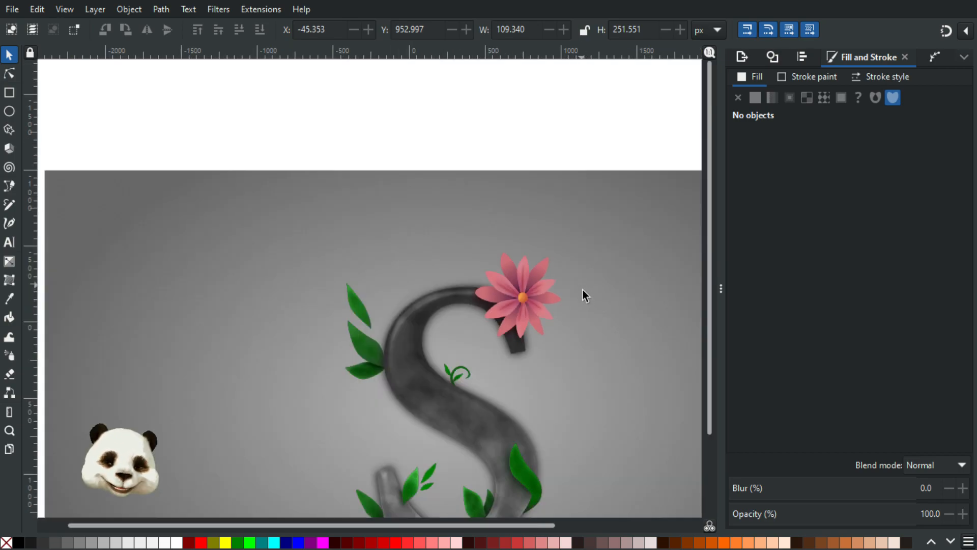
drag(620, 332, 555, 185)
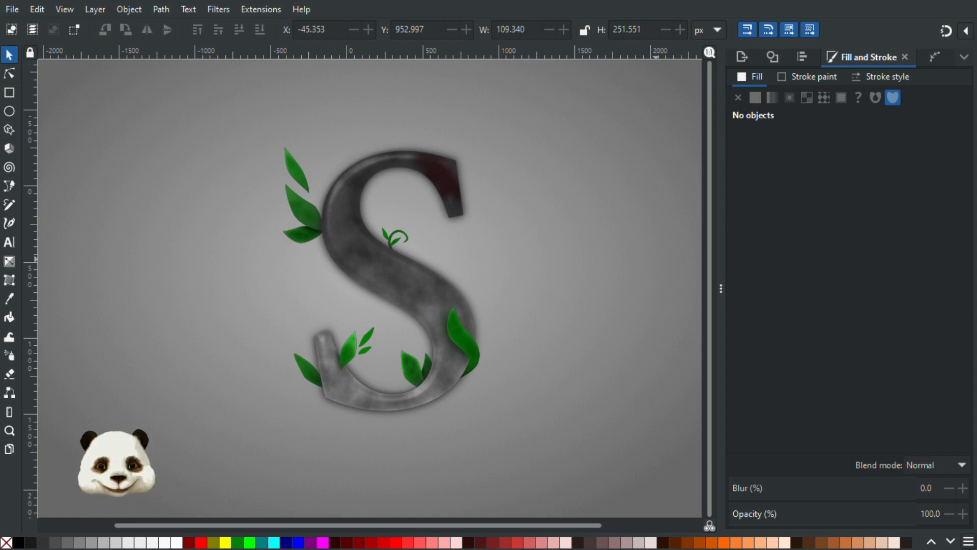
Inspect the blurred overlay and the gradient-filled base shape of the uppermost leaf beside the letter.
click(298, 173)
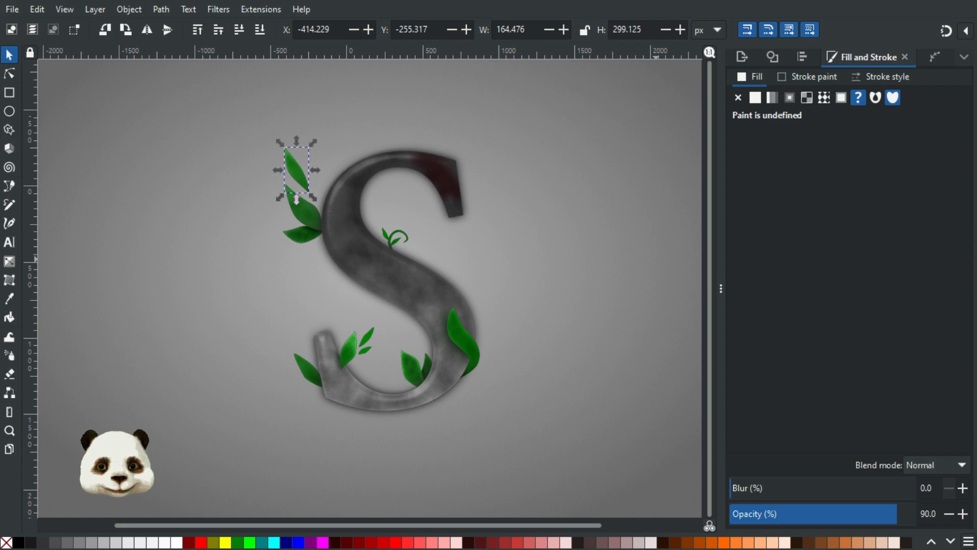
double_click(298, 174)
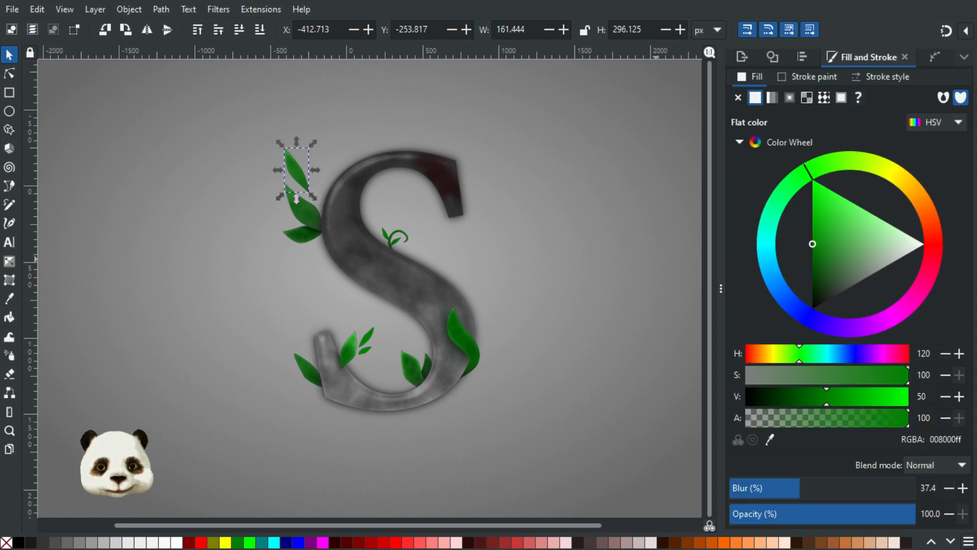
key(Tab)
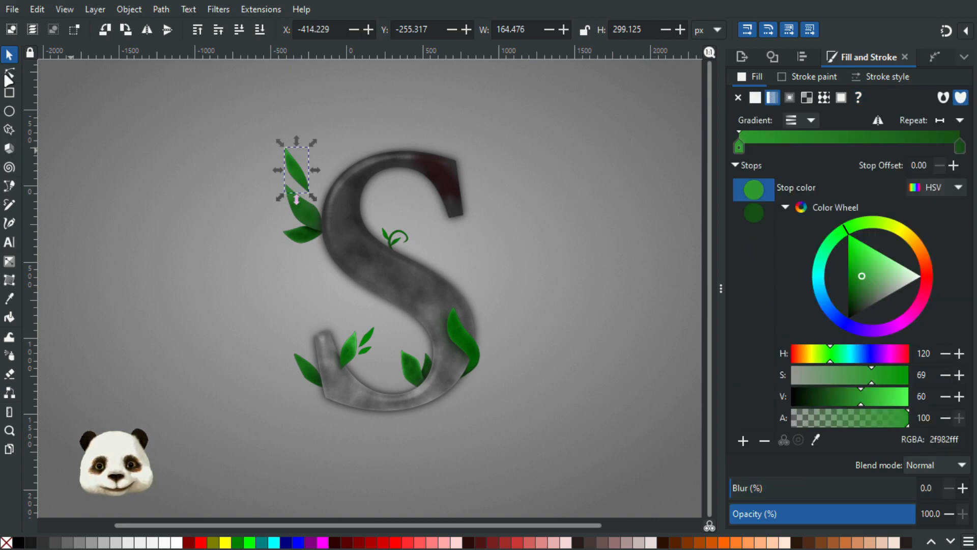
Inspect the fill, blur and opacity of the dark red shadow shape under the flower, and deselect it.
double_click(449, 187)
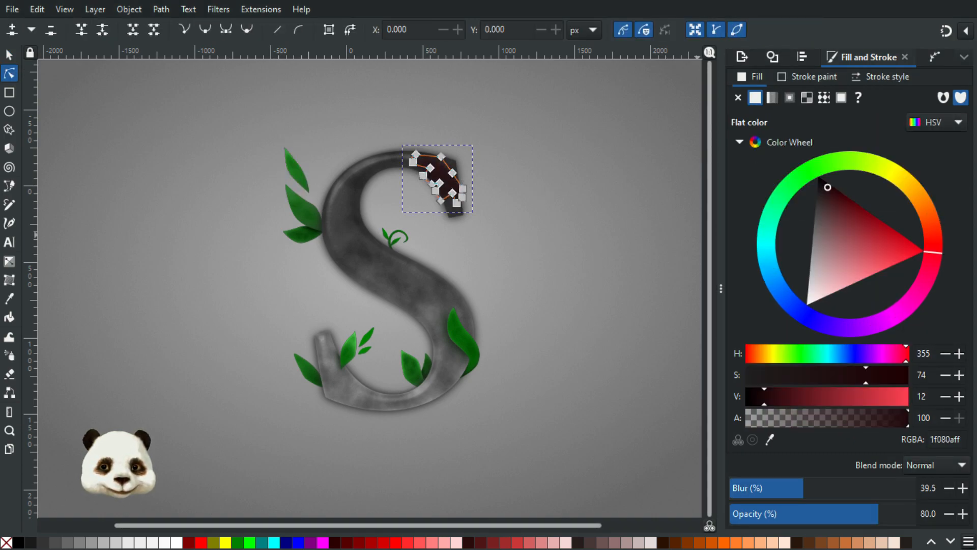
click(505, 174)
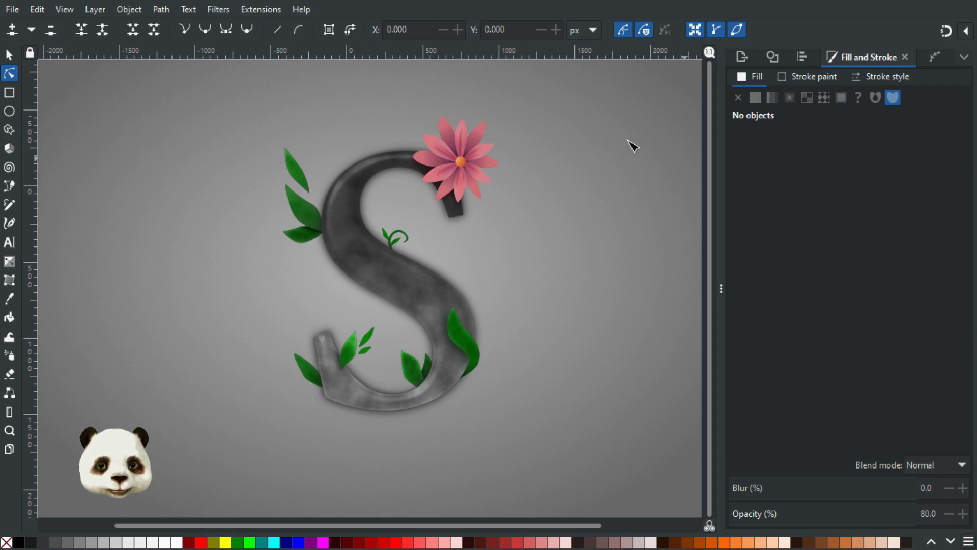
click(9, 54)
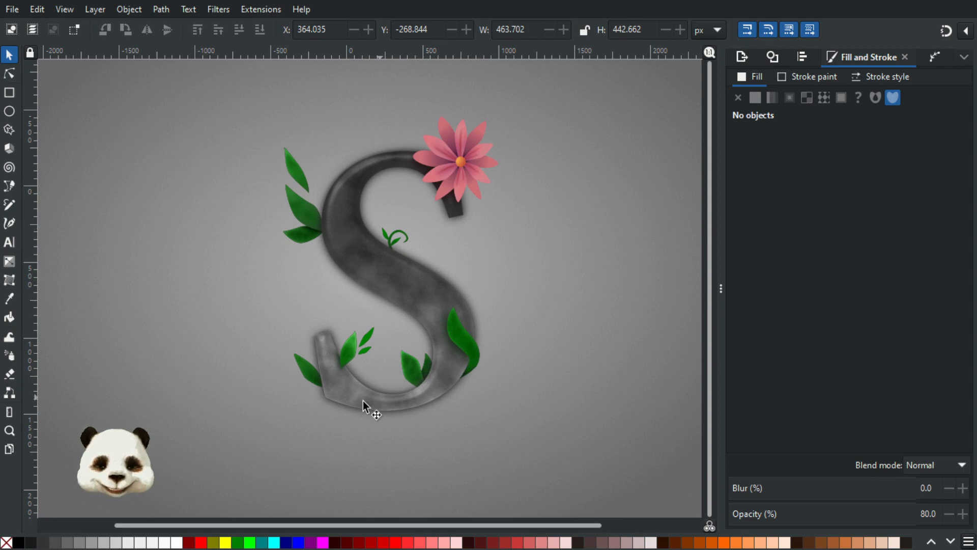
Inspect the Film Grain filter's effect chain, its turbulence parameters and the available effect types in the Filter Editor, and close it.
click(220, 9)
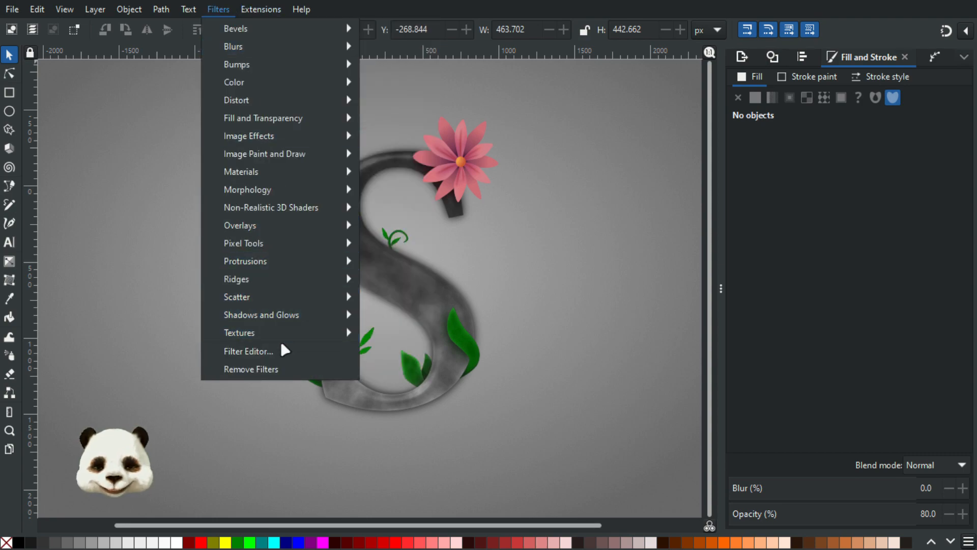
click(261, 350)
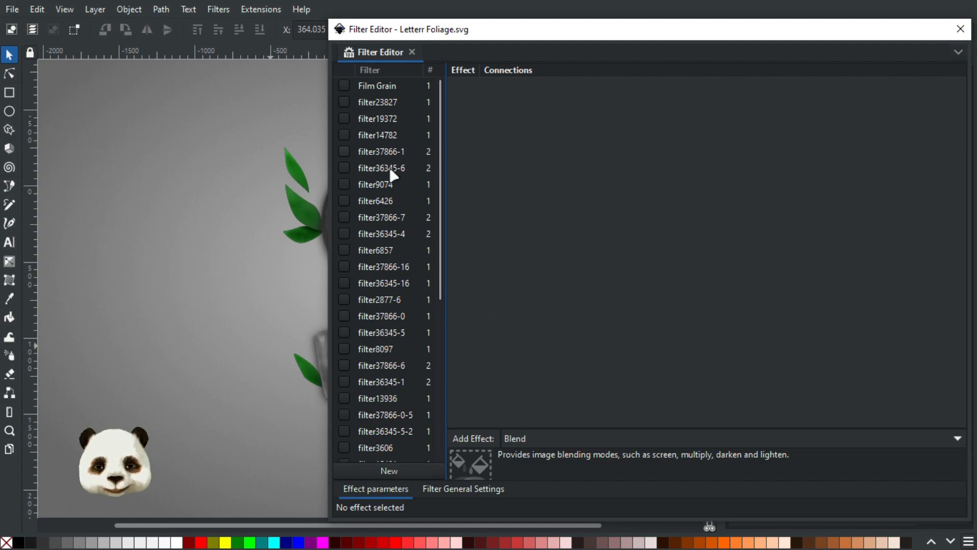
click(397, 84)
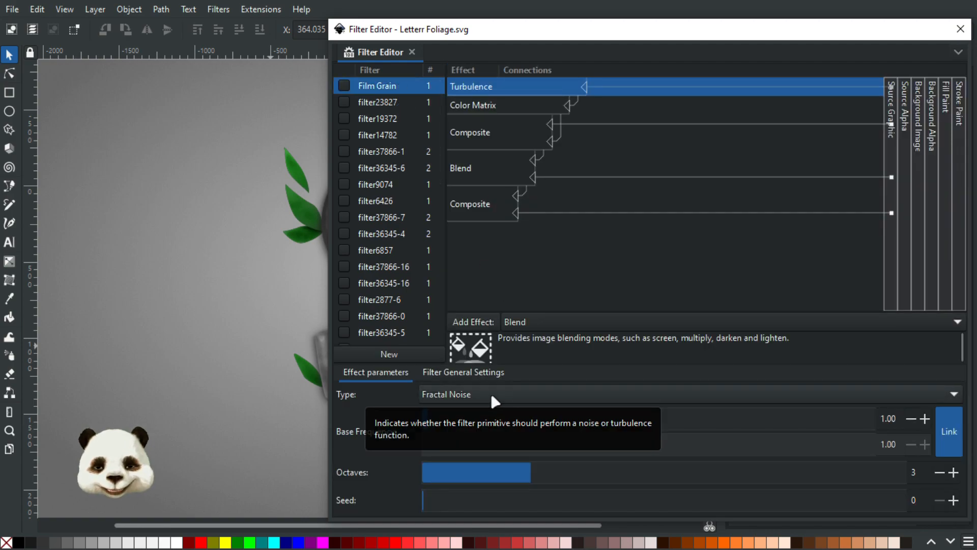
click(527, 321)
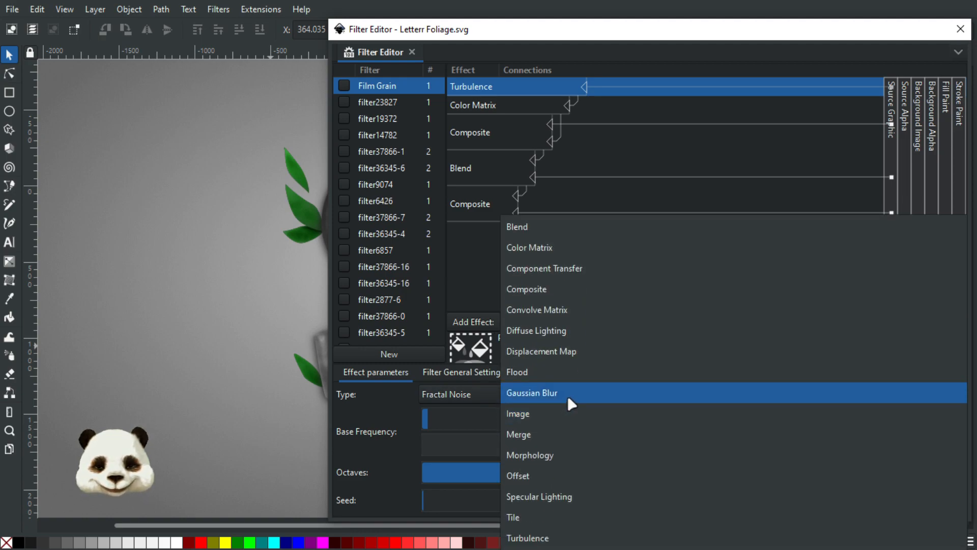
click(460, 252)
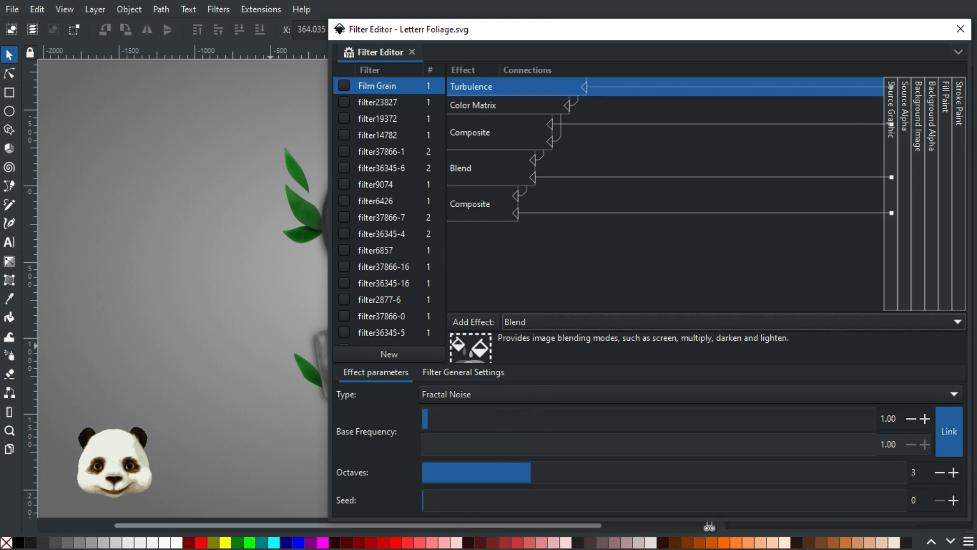
click(961, 29)
click(219, 9)
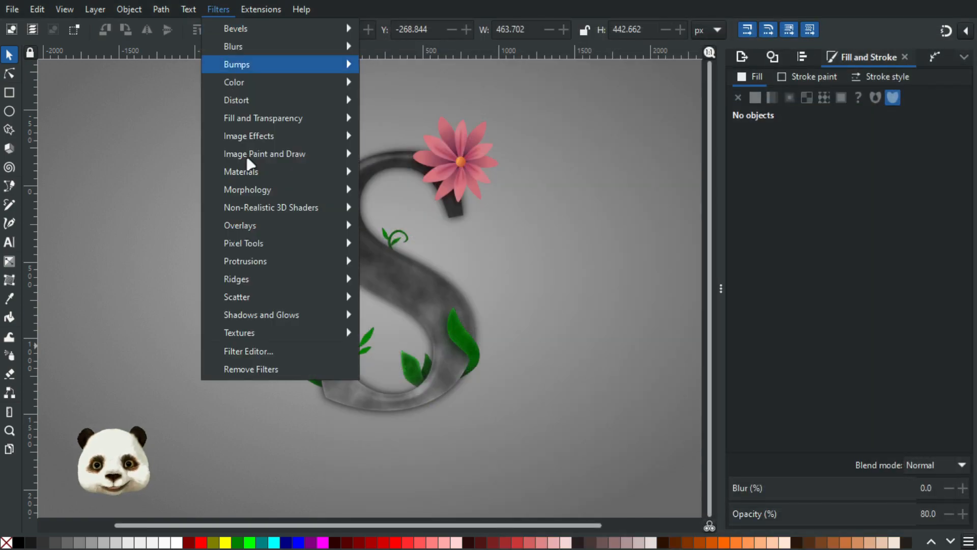
mouse_move(299, 219)
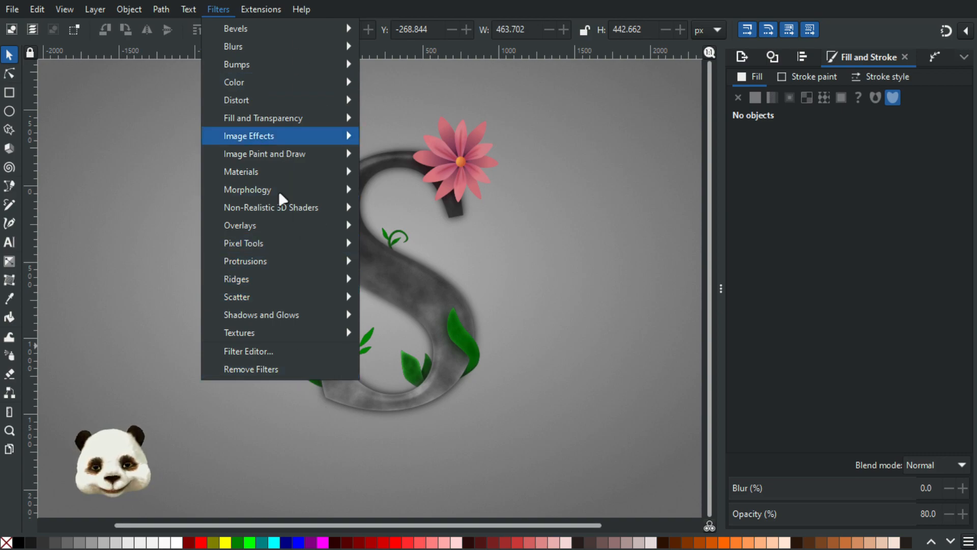
mouse_move(290, 191)
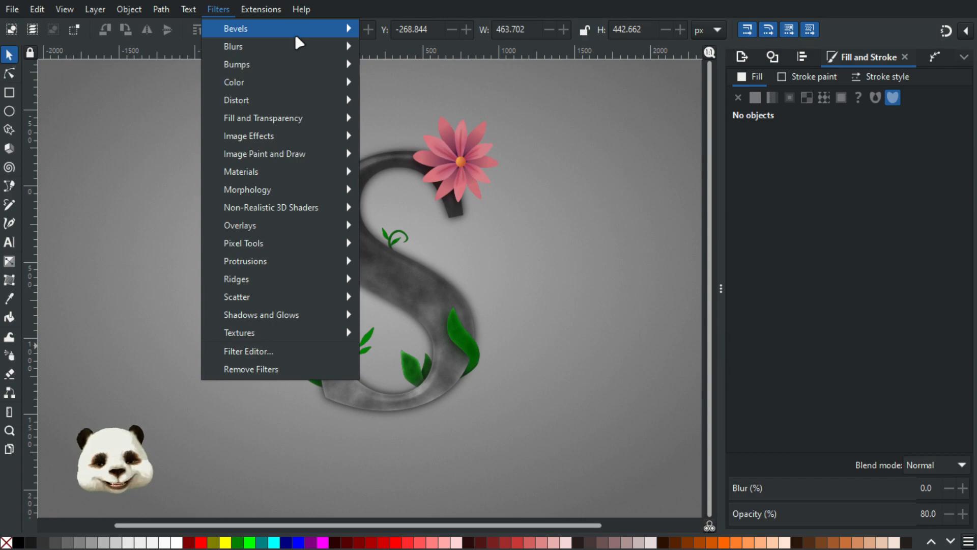
mouse_move(255, 8)
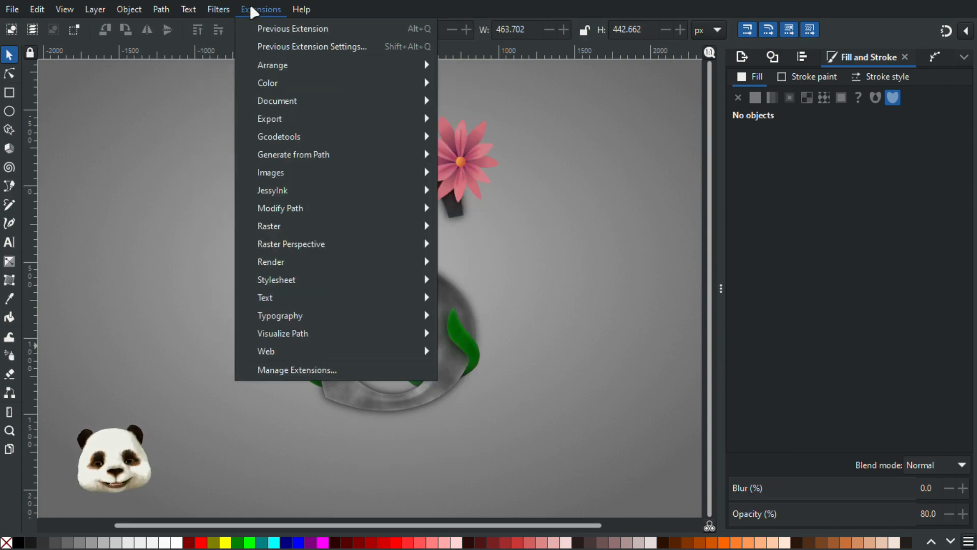
click(613, 4)
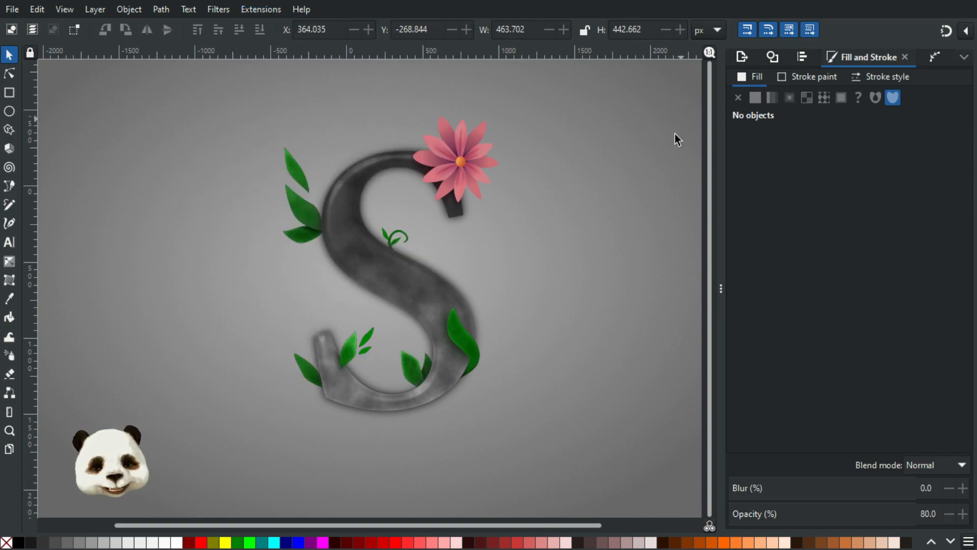